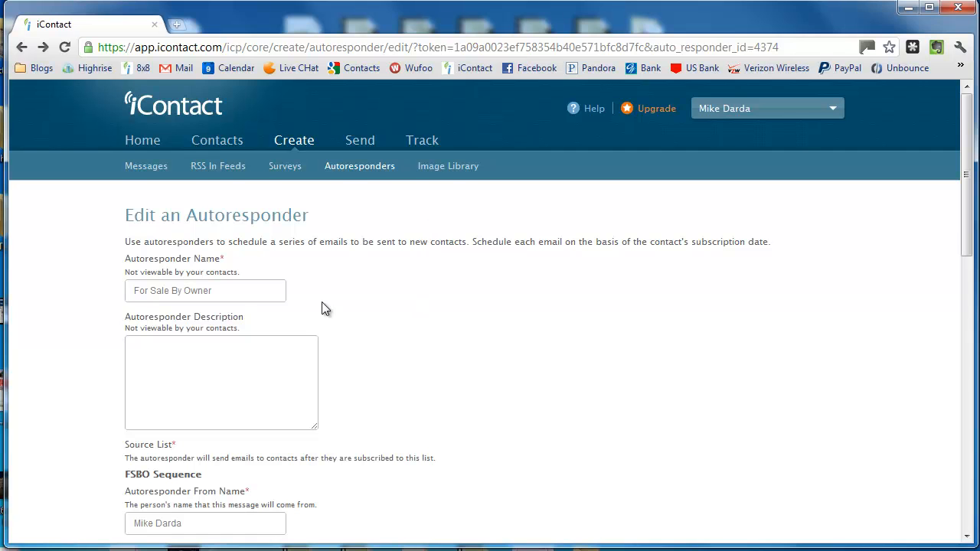
Review the For Sale By Owner autoresponder's settings and message list, and open the message "I'll Teach You How To Find Buyers".
scroll(463, 342, "down", 2)
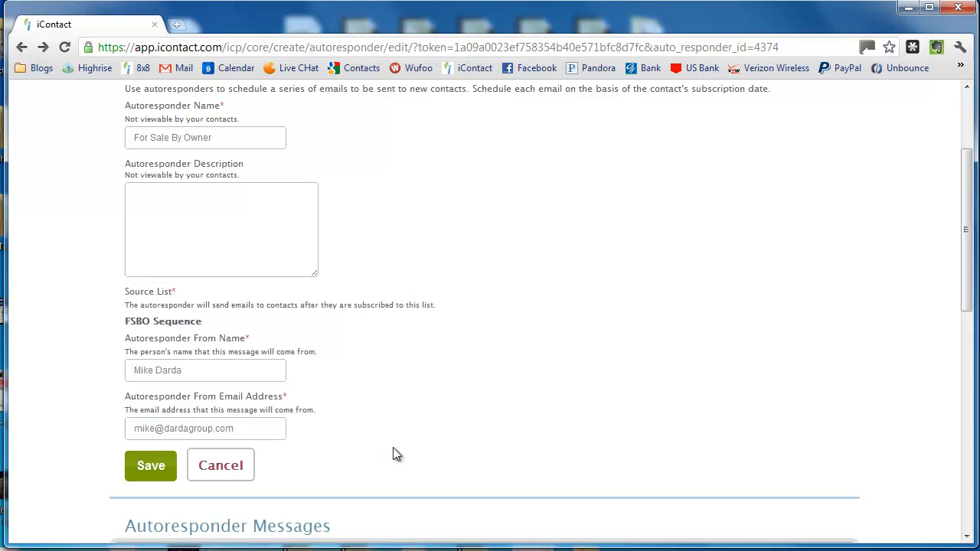
scroll(461, 378, "down", 4)
scroll(465, 378, "down", 2)
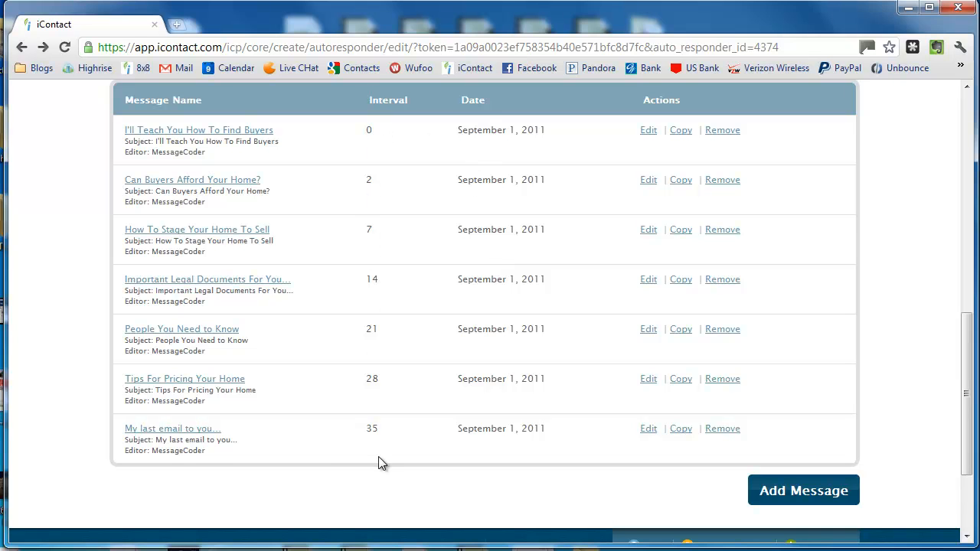
left_click(263, 139)
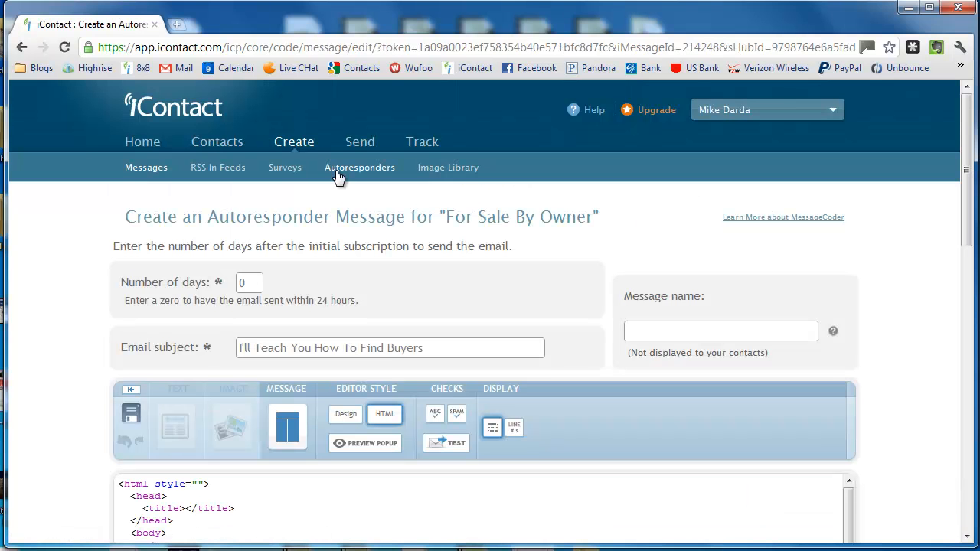
Check the message's day interval, subject, name field and HTML code, and show its body in Design mode.
left_click_drag(968, 193, 975, 242)
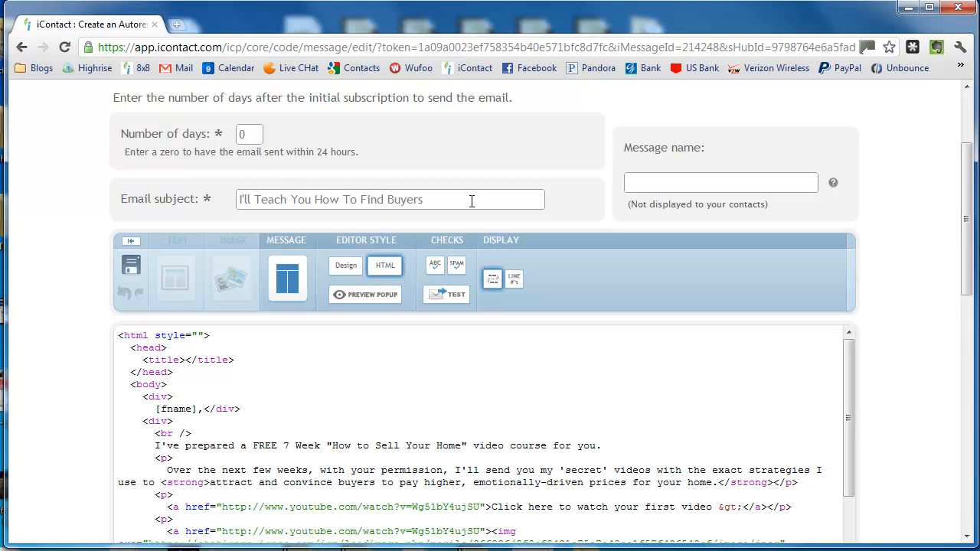
left_click(695, 187)
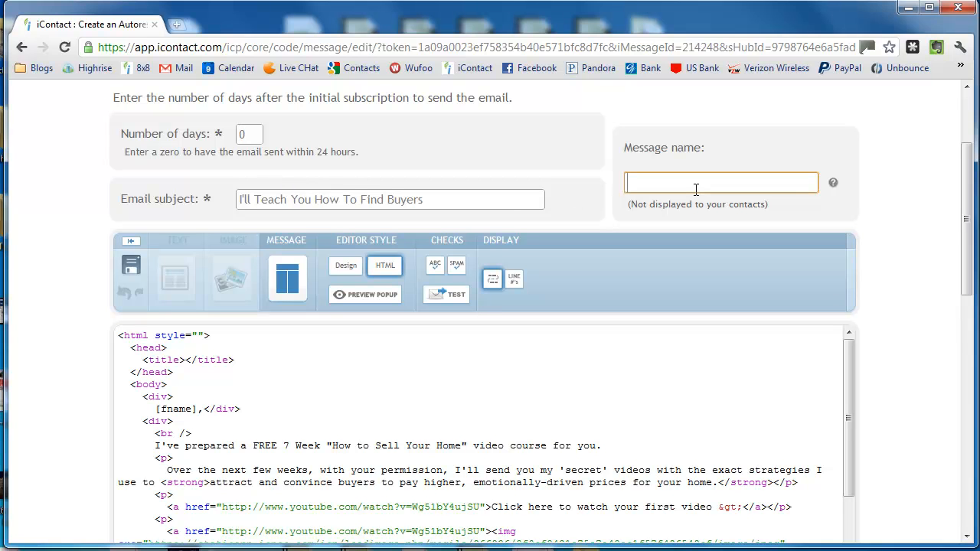
left_click_drag(966, 196, 968, 228)
left_click_drag(853, 279, 856, 244)
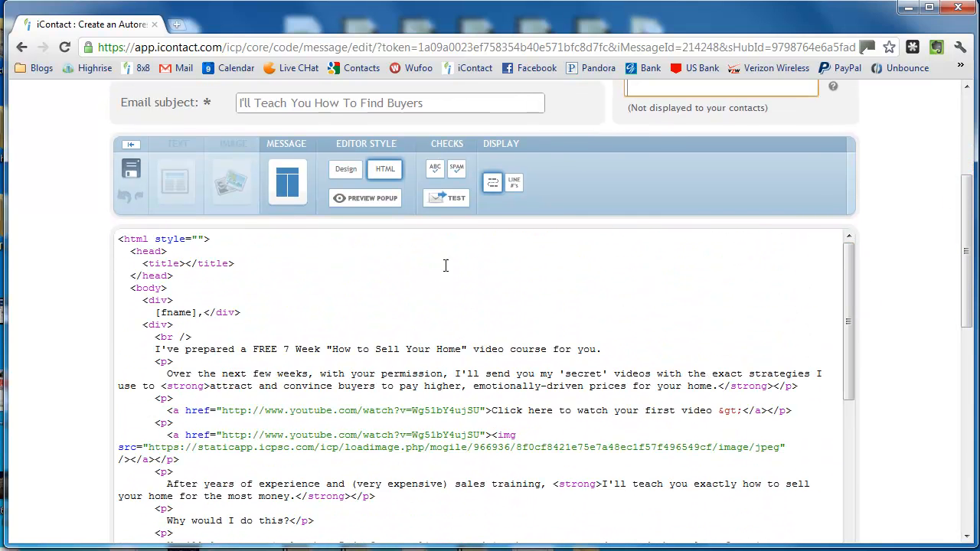
left_click(341, 170)
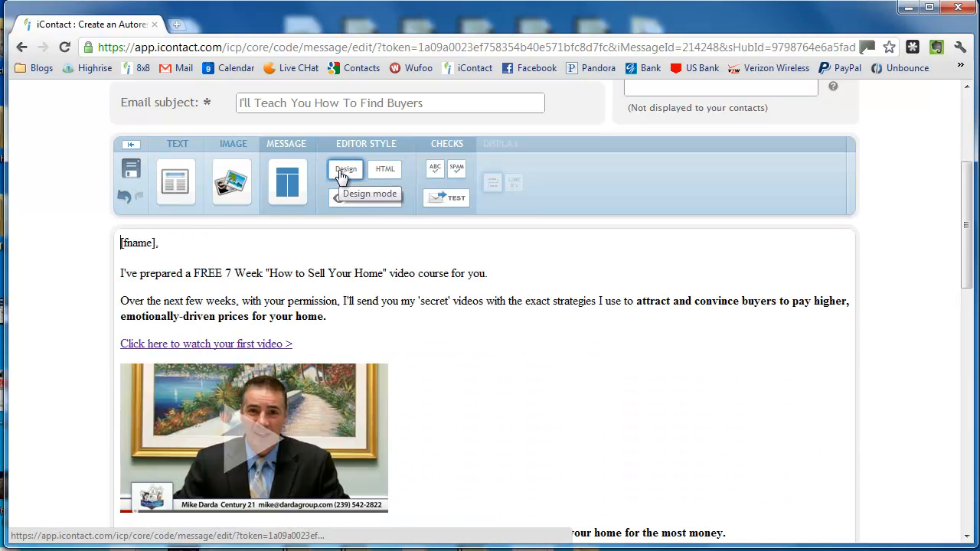
Examine the first-name merge field in the greeting and read the message body below it.
left_click_drag(969, 238, 969, 254)
left_click_drag(117, 184, 169, 184)
left_click(169, 184)
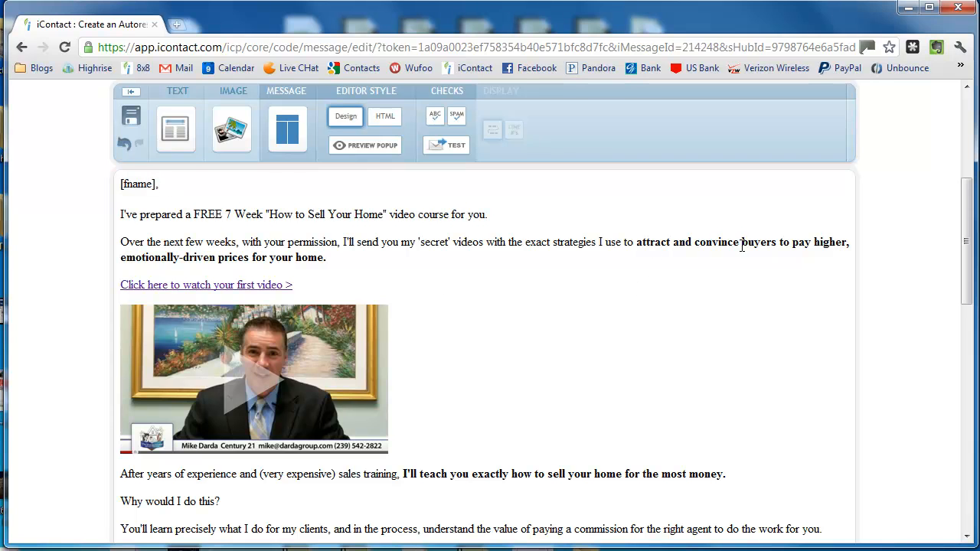
scroll(535, 357, "down", 3)
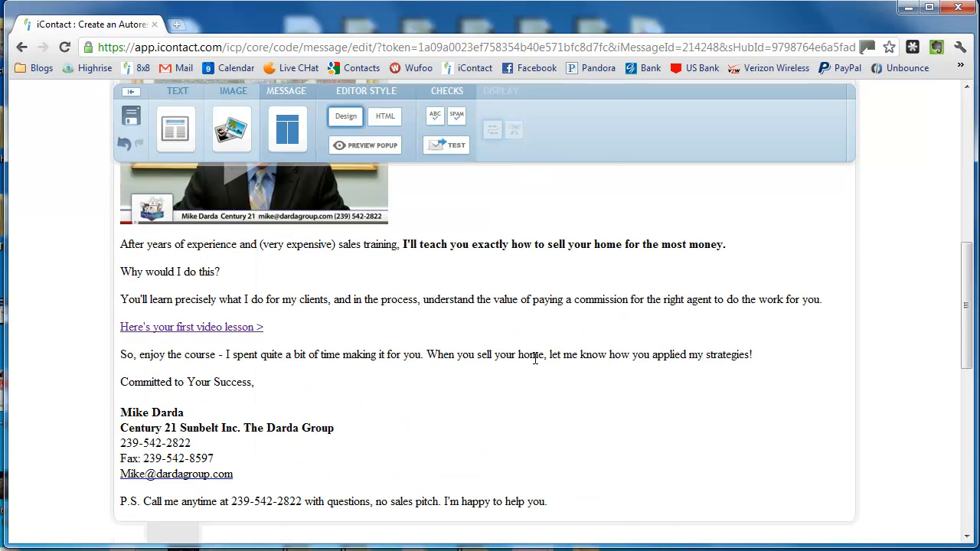
Highlight the sender's signature block and the phone number in the P.S. line to inspect the contact details.
mouse_move(279, 473)
left_mouse_down()
mouse_move(159, 442)
mouse_move(111, 413)
left_mouse_up()
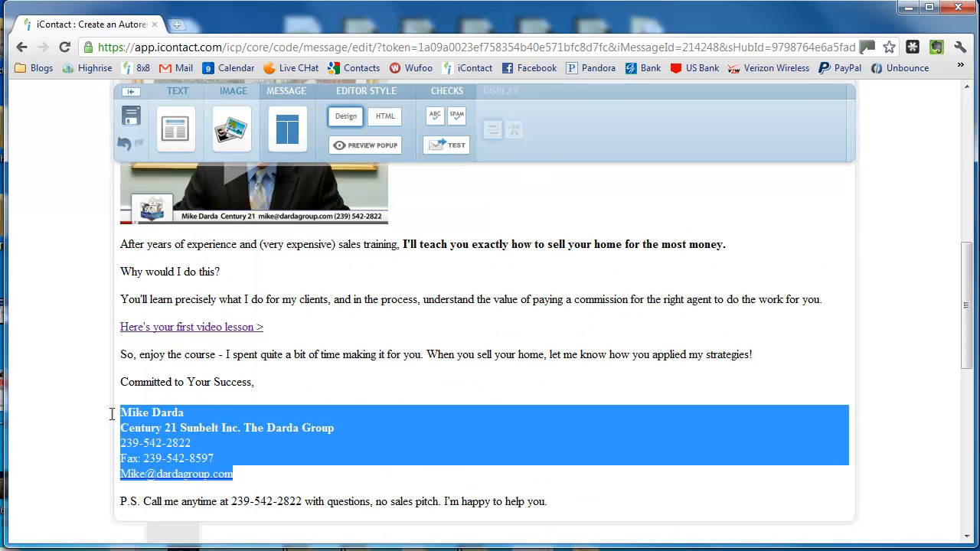
left_click(166, 427)
mouse_move(231, 502)
left_mouse_down()
mouse_move(333, 503)
mouse_move(267, 501)
left_mouse_up()
left_click(430, 310)
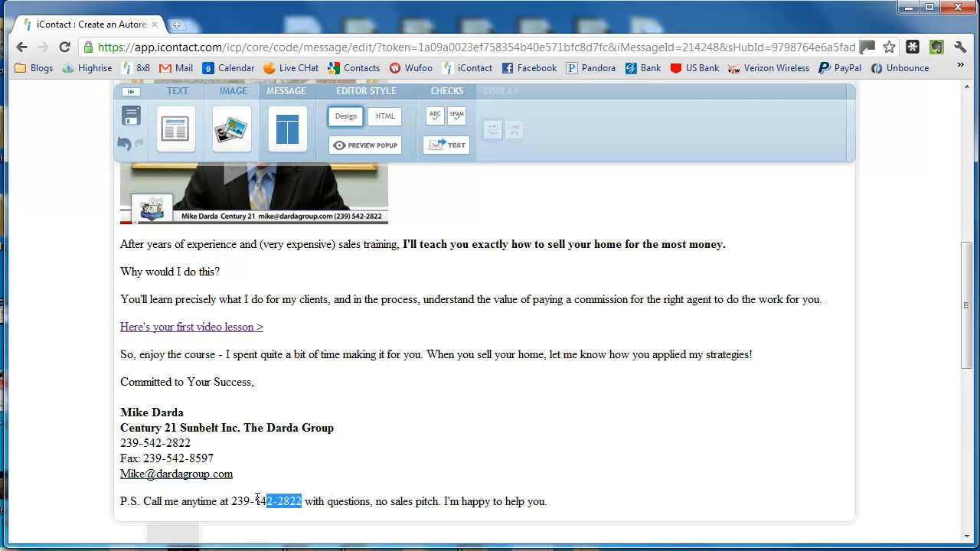
left_click(559, 385)
scroll(560, 385, "up", 2)
Select the video thumbnail, look over the text and image editing tools, and highlight the "Click here to watch your first video" link.
left_click(308, 333)
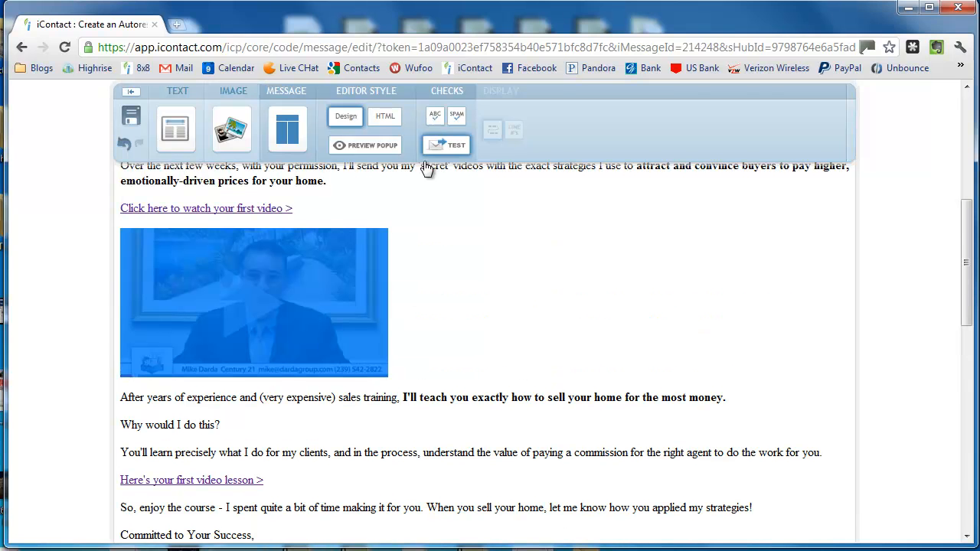
left_click(183, 146)
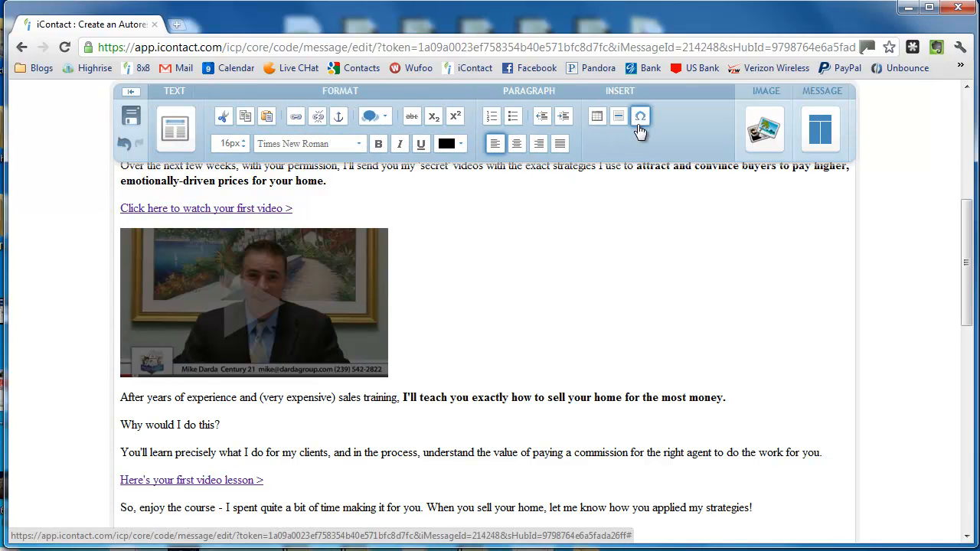
left_click(758, 145)
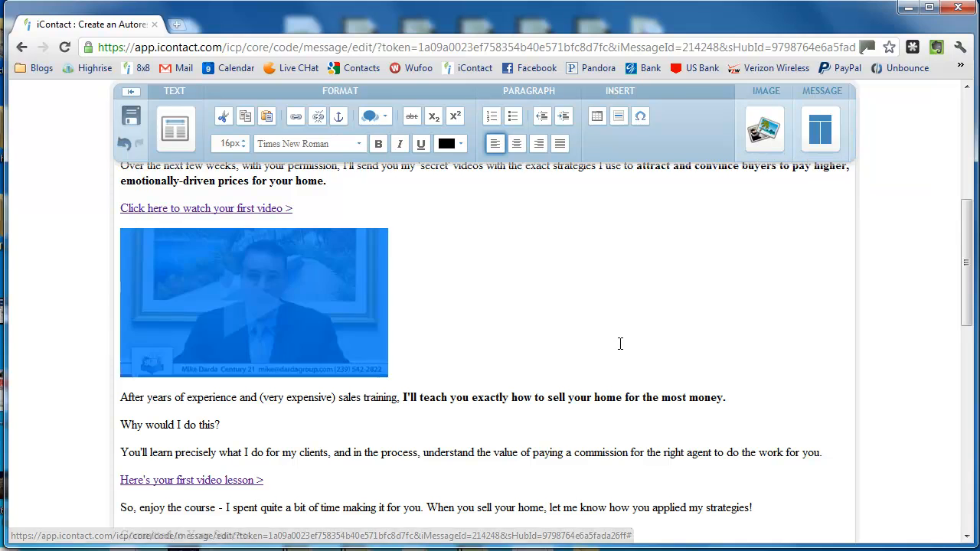
scroll(564, 363, "up", 1)
left_click_drag(339, 285, 70, 282)
left_click(525, 354)
Highlight the "Here's your first video lesson" link in the lower part of the message to inspect it.
scroll(526, 355, "down", 1)
scroll(527, 355, "down", 1)
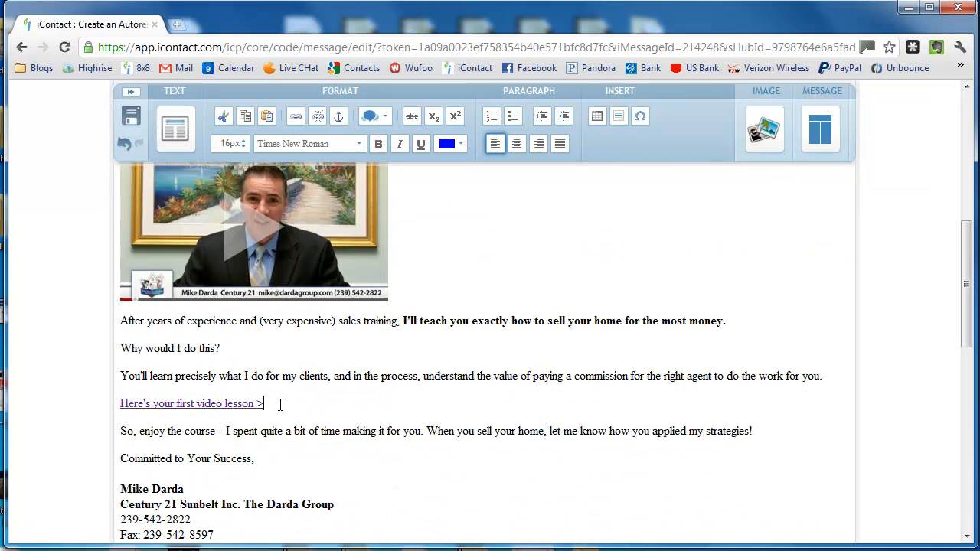
left_click_drag(309, 403, 123, 402)
left_click(233, 348)
left_click_drag(264, 404, 115, 410)
right_click(192, 409)
left_click(255, 405)
left_click_drag(281, 407, 100, 407)
left_click(148, 407)
Open the popup preview of the message and position its window fully in view.
left_click(824, 142)
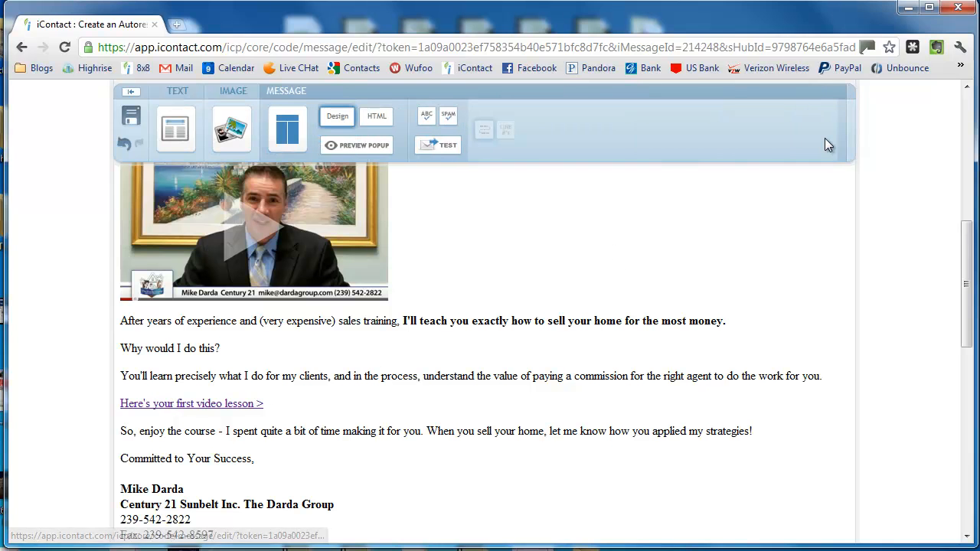
left_click(393, 154)
left_click_drag(423, 53, 320, 1)
left_click_drag(547, 550, 552, 509)
left_click_drag(409, 2, 368, 28)
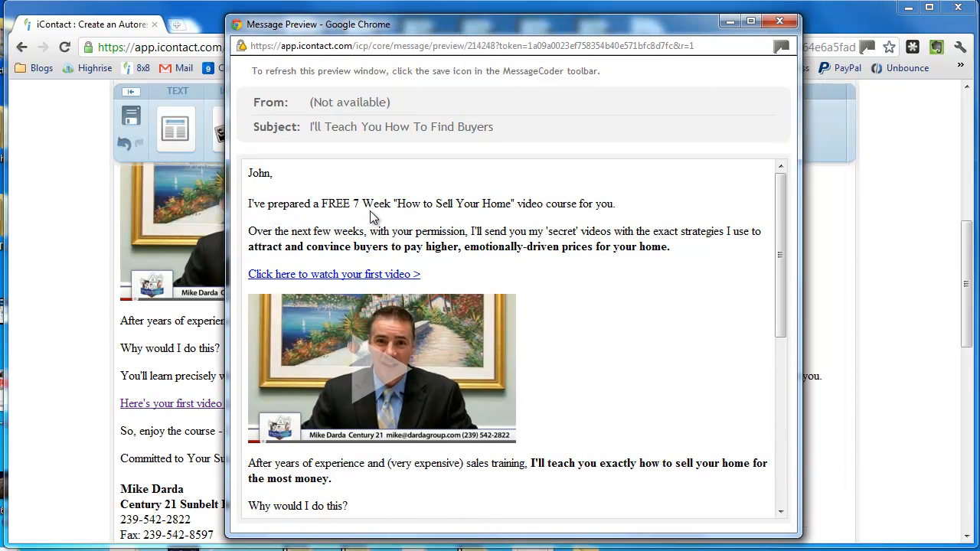
Check the subject and body in the message preview, and open the linked first video on YouTube.
left_click_drag(362, 127, 544, 130)
left_click(544, 129)
left_click_drag(784, 210, 784, 249)
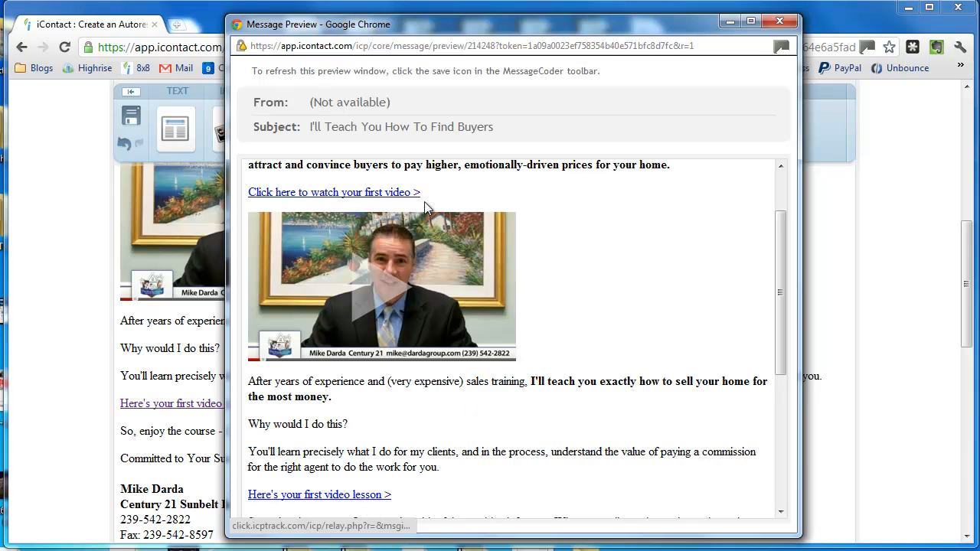
left_click(433, 280)
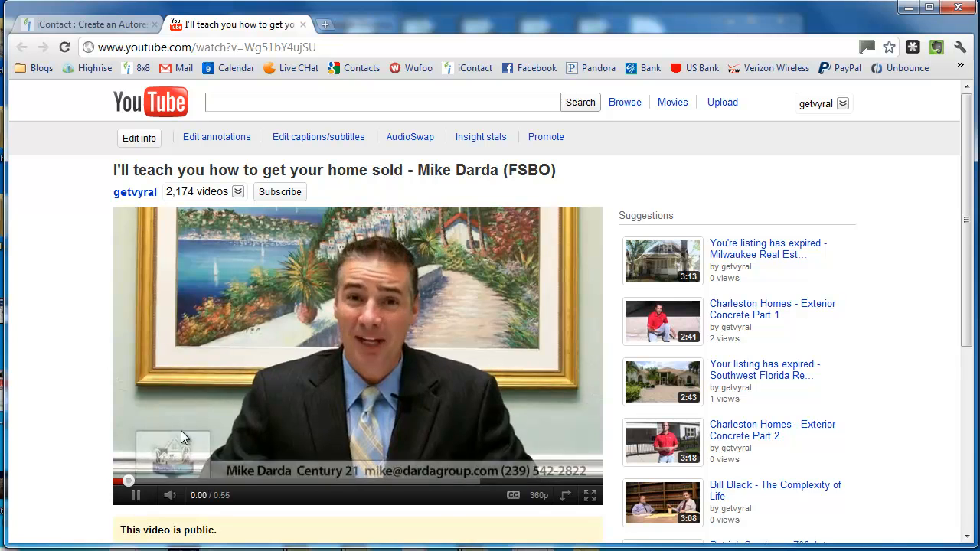
Pause the YouTube video and examine its title, description and comments area.
scroll(974, 229, "down", 1)
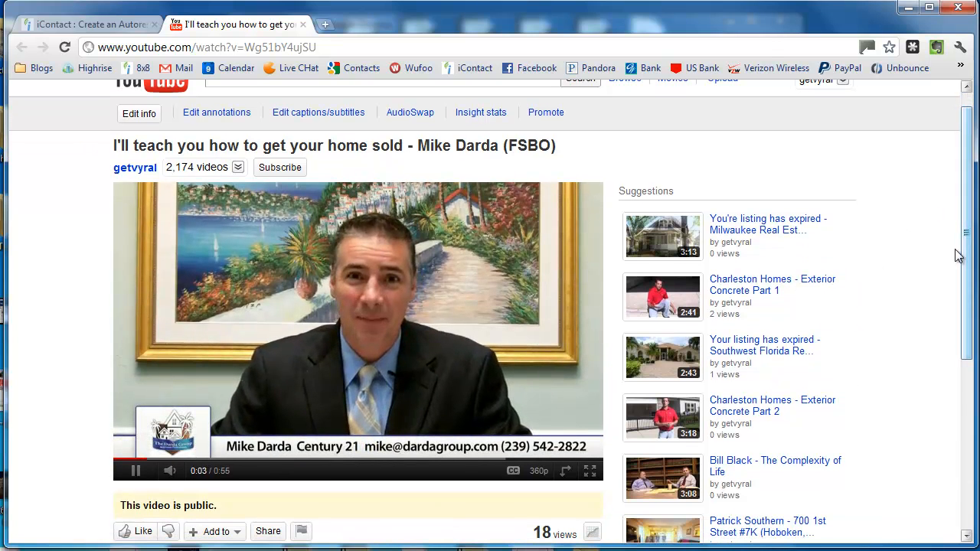
left_click(135, 470)
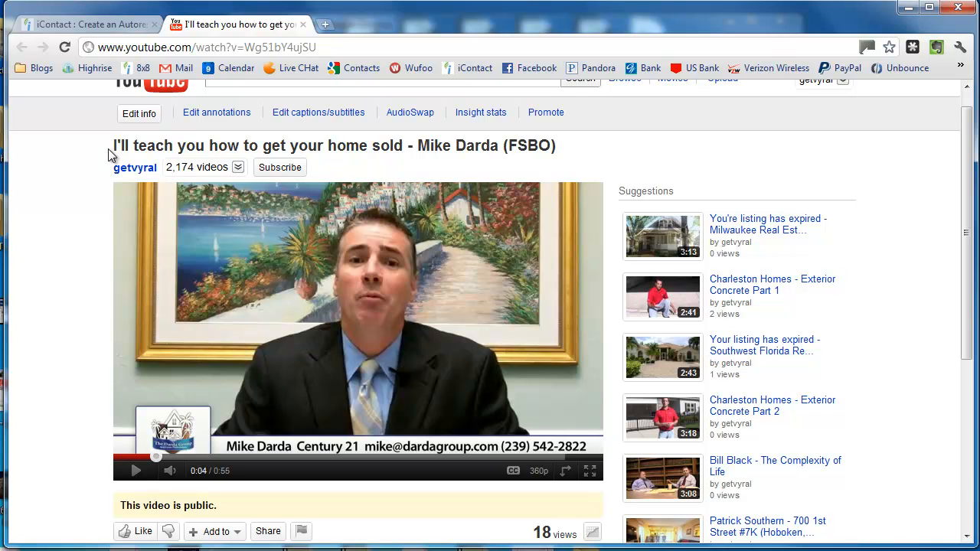
left_click_drag(114, 143, 385, 142)
left_click(386, 142)
scroll(114, 226, "down", 3)
scroll(113, 228, "up", 4)
scroll(102, 235, "down", 1)
scroll(147, 402, "up", 1)
scroll(88, 381, "down", 2)
scroll(88, 381, "down", 1)
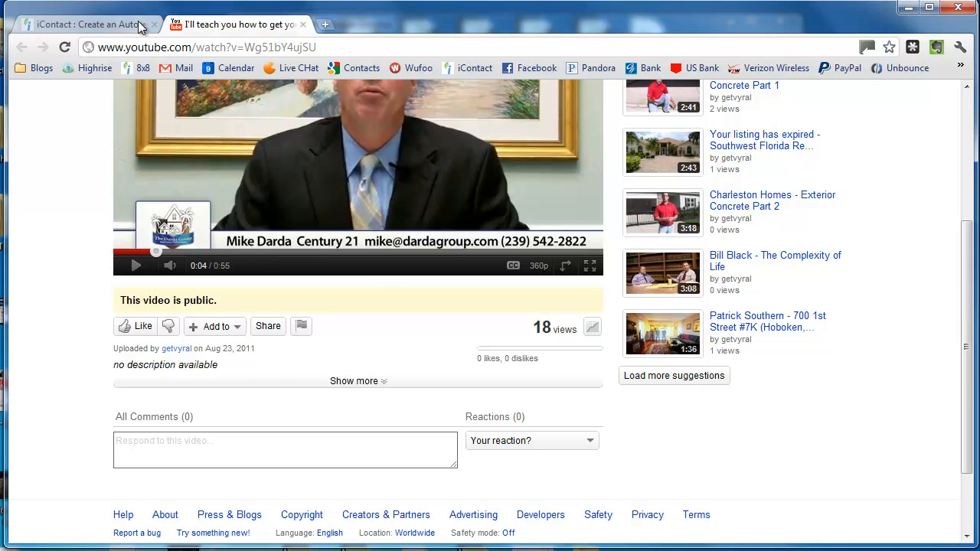
Return to the autoresponder's message list in iContact, leaving the open message unsaved, and open the message "Can Buyers Afford Your Home?".
left_click(90, 24)
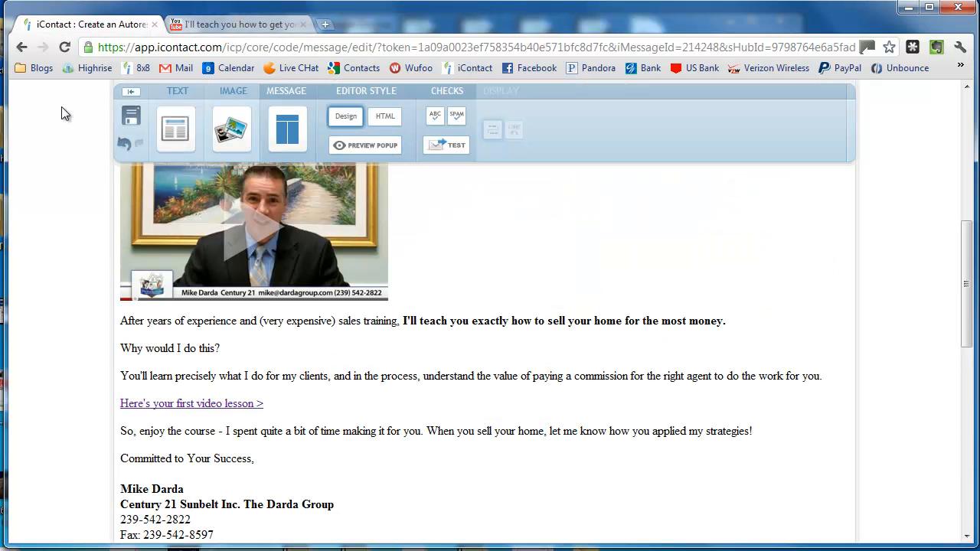
left_click(23, 47)
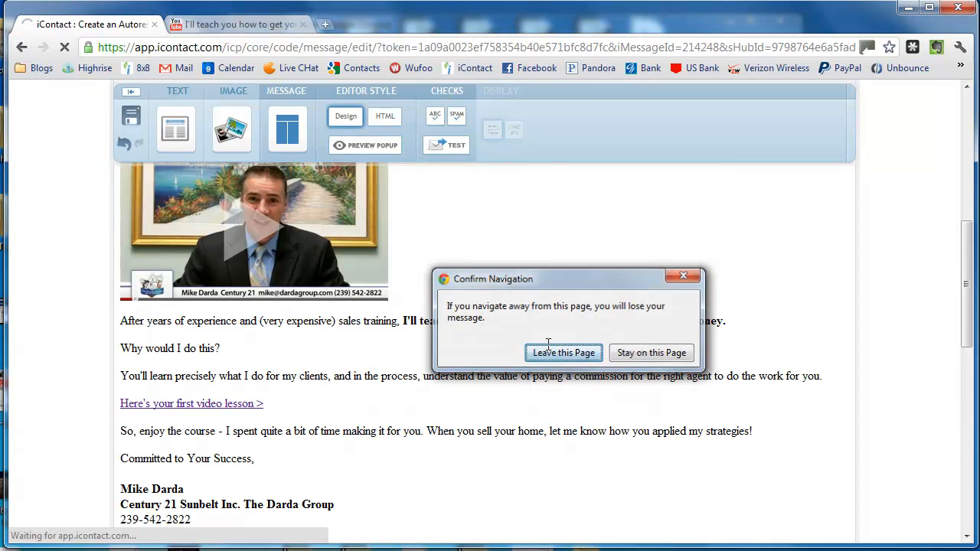
left_click(550, 351)
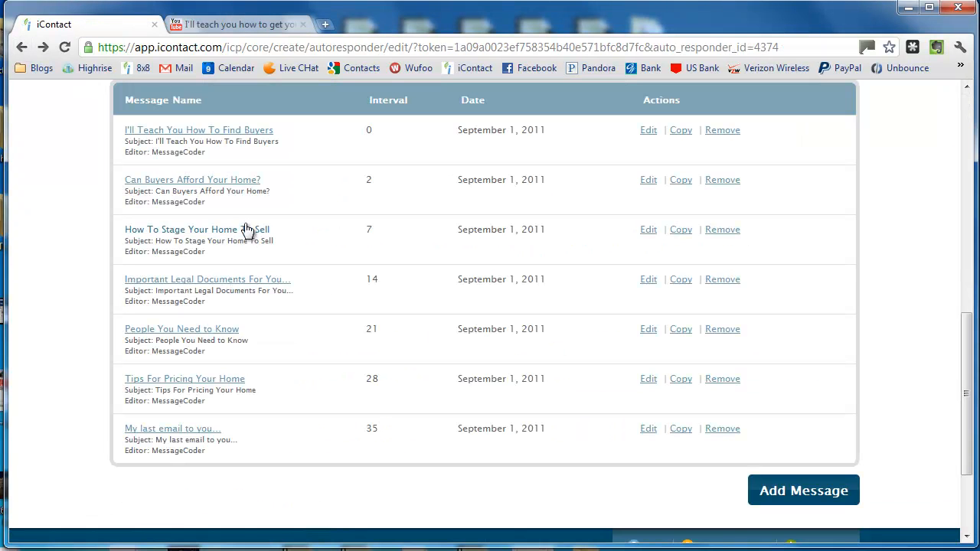
left_click(240, 186)
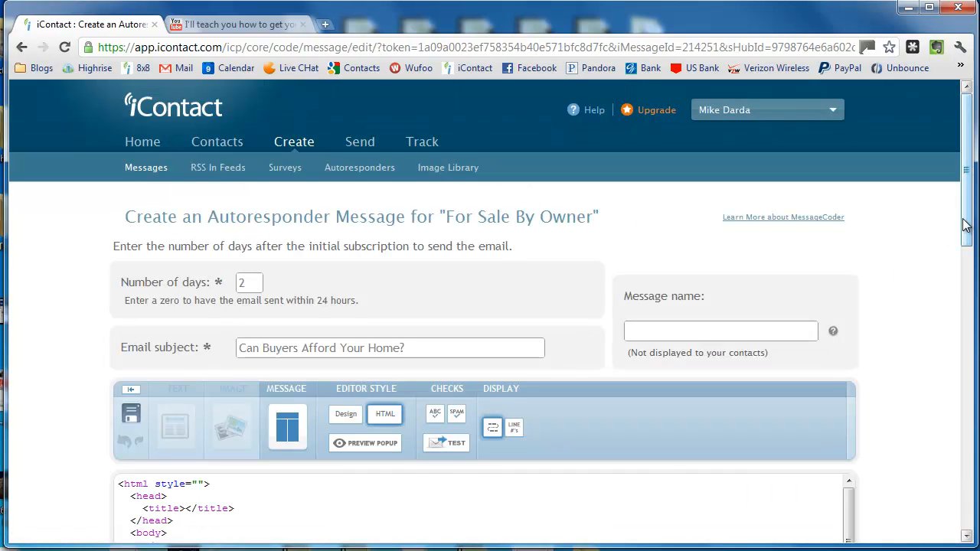
Check the second message's email subject and number of days, and show its body in Design mode.
scroll(966, 275, "down", 2)
left_click_drag(427, 191, 172, 187)
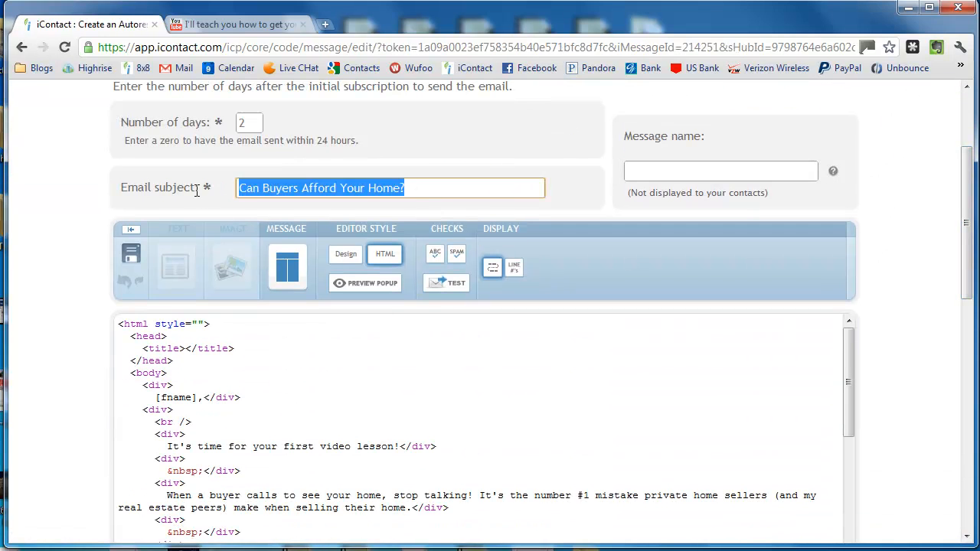
left_click(249, 124)
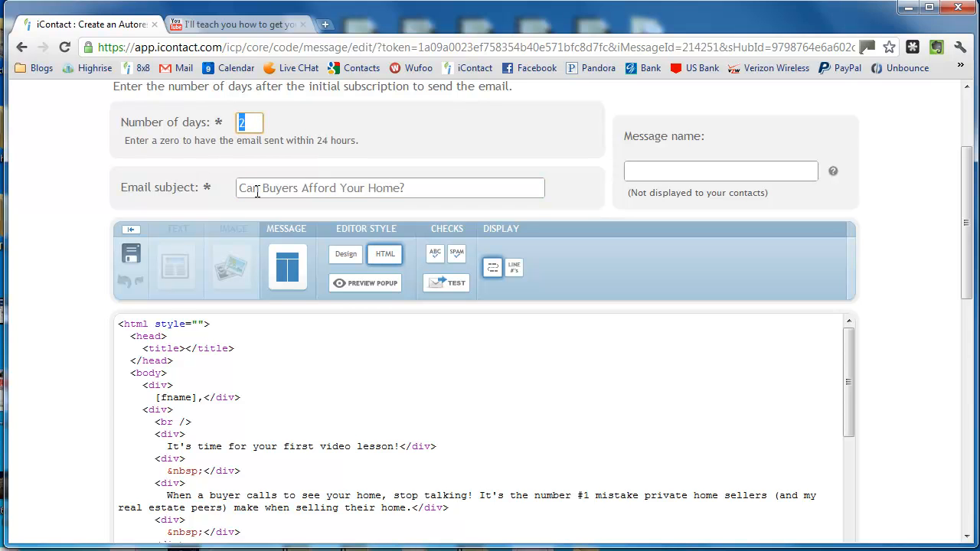
left_click(346, 254)
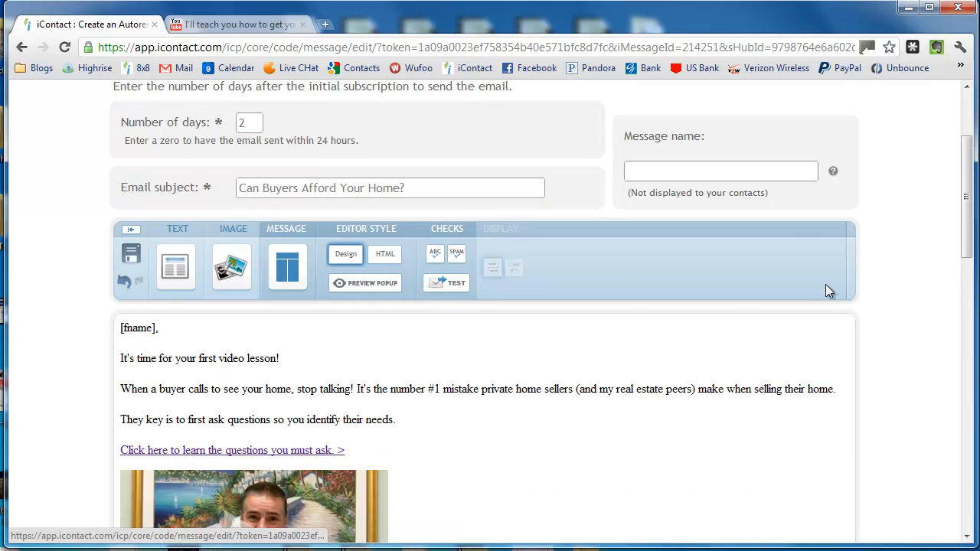
Read through the second message's body, from the video lesson introduction to the closing signature.
left_click_drag(966, 197, 966, 243)
left_click_drag(231, 191, 459, 299)
left_click(462, 301)
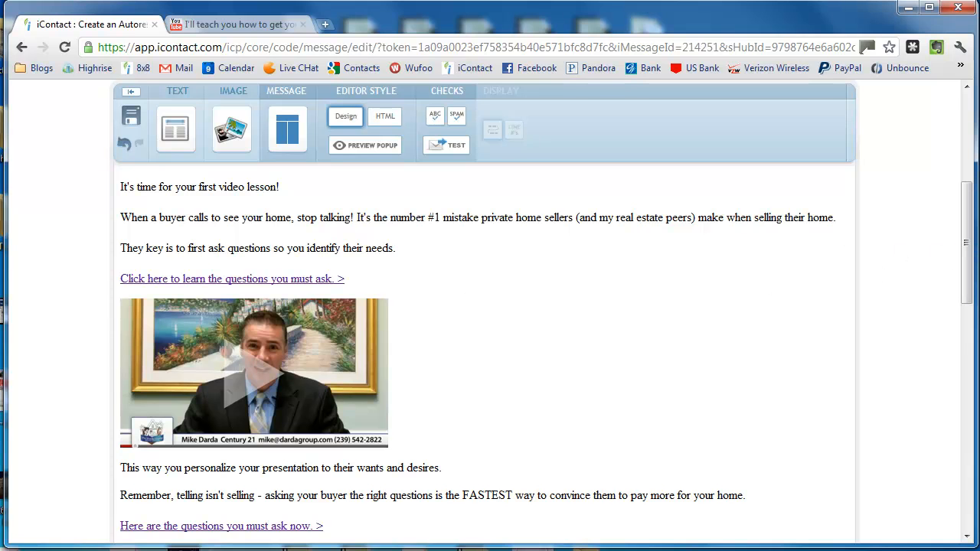
mouse_move(972, 231)
left_mouse_down()
mouse_move(626, 230)
mouse_move(967, 244)
left_mouse_up()
scroll(953, 257, "down", 1)
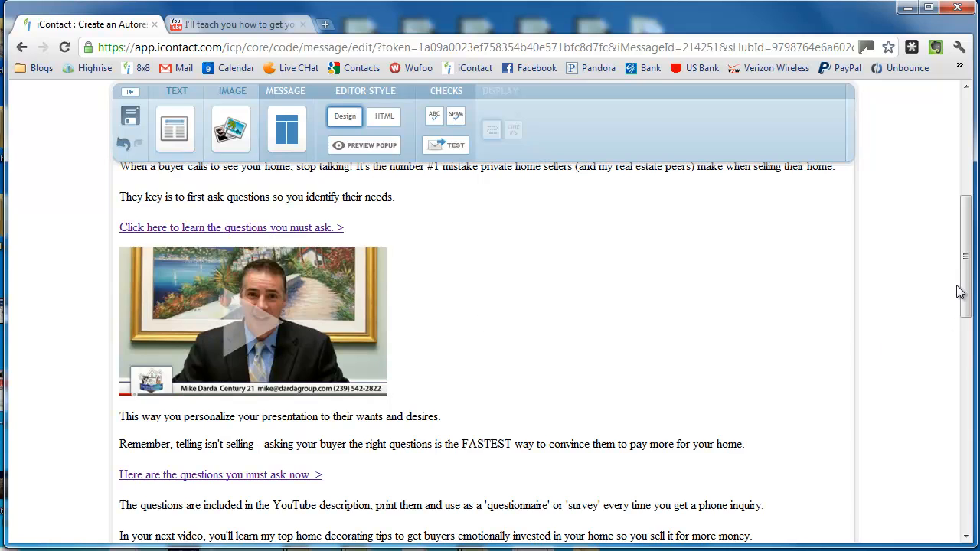
scroll(968, 296, "down", 1)
left_click_drag(968, 296, 969, 307)
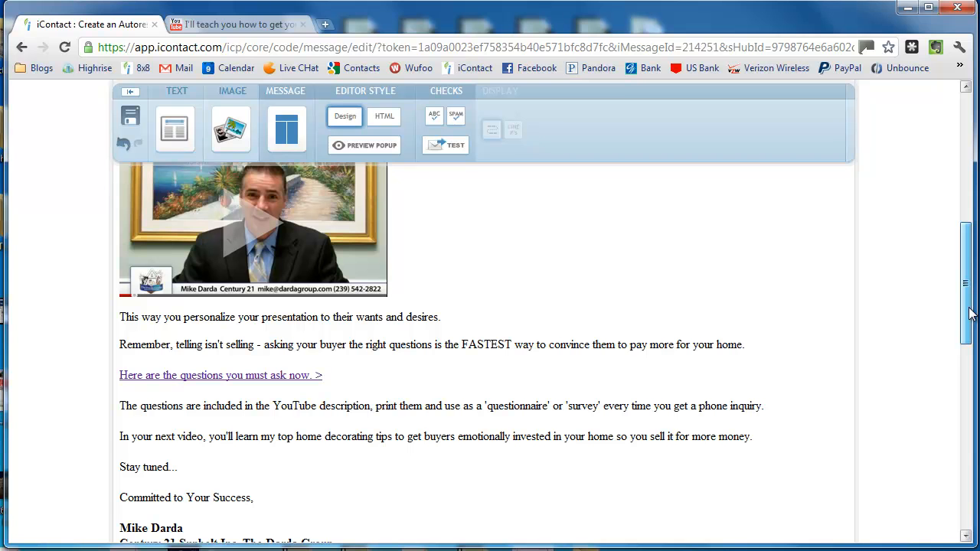
left_click_drag(968, 313, 969, 346)
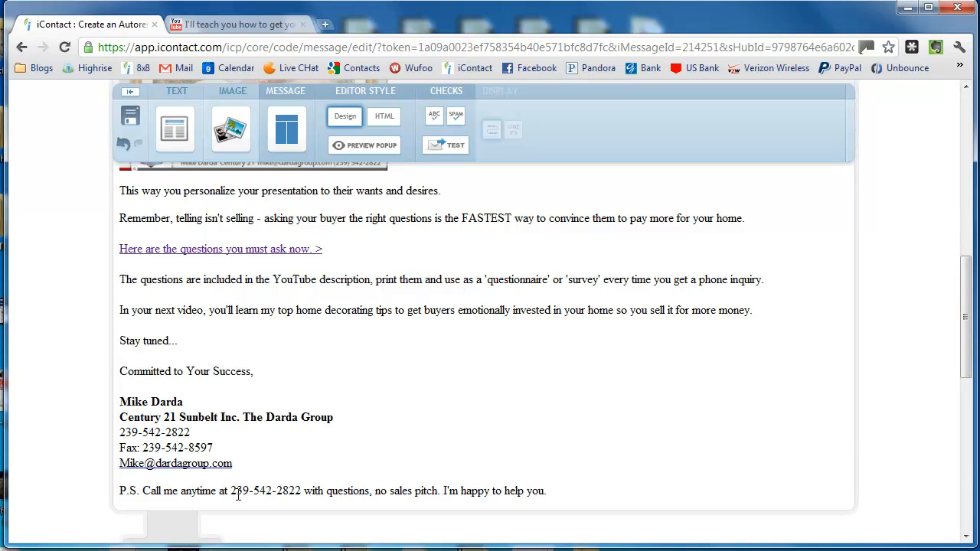
Highlight the phone number in the second message's P.S. line and the signature block to inspect them.
left_click_drag(252, 493, 298, 494)
mouse_move(253, 472)
left_mouse_down()
mouse_move(121, 447)
mouse_move(122, 401)
left_mouse_up()
left_click(123, 402)
Examine the plain-text version of the second message beneath the Design editor.
left_click_drag(968, 375, 964, 466)
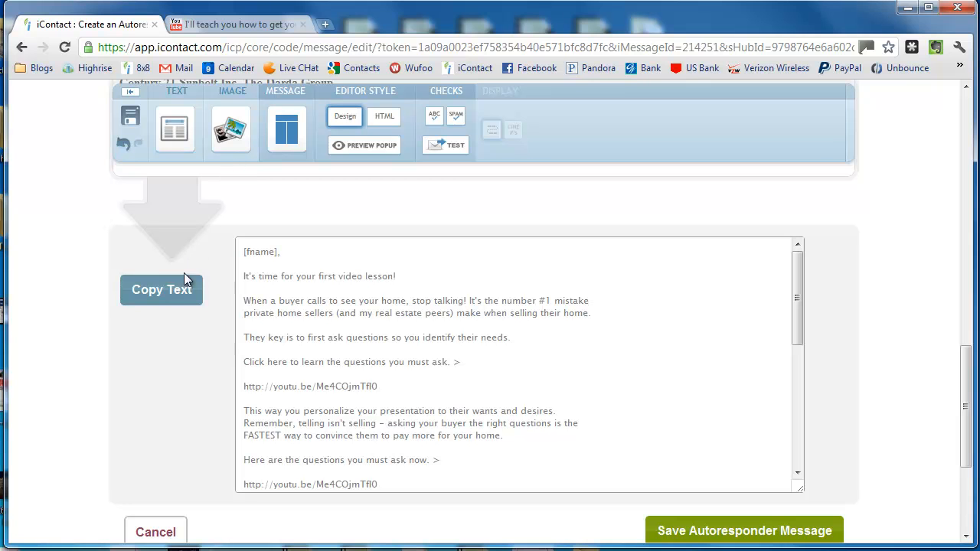
left_click_drag(361, 277, 396, 422)
left_click(397, 423)
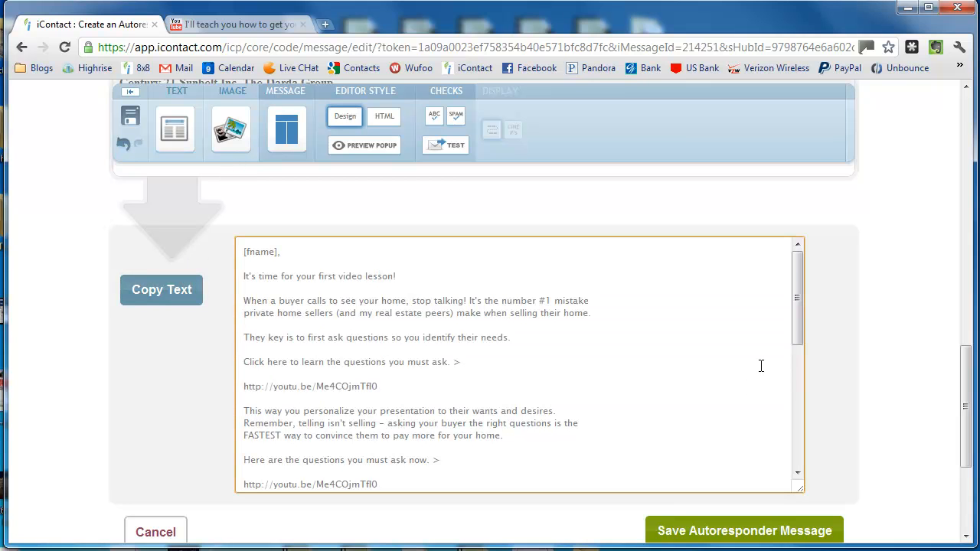
Highlight the video links in the second message's plain-text version to inspect them, and look through the surrounding text.
left_click_drag(798, 319, 798, 330)
left_click_drag(244, 385, 219, 348)
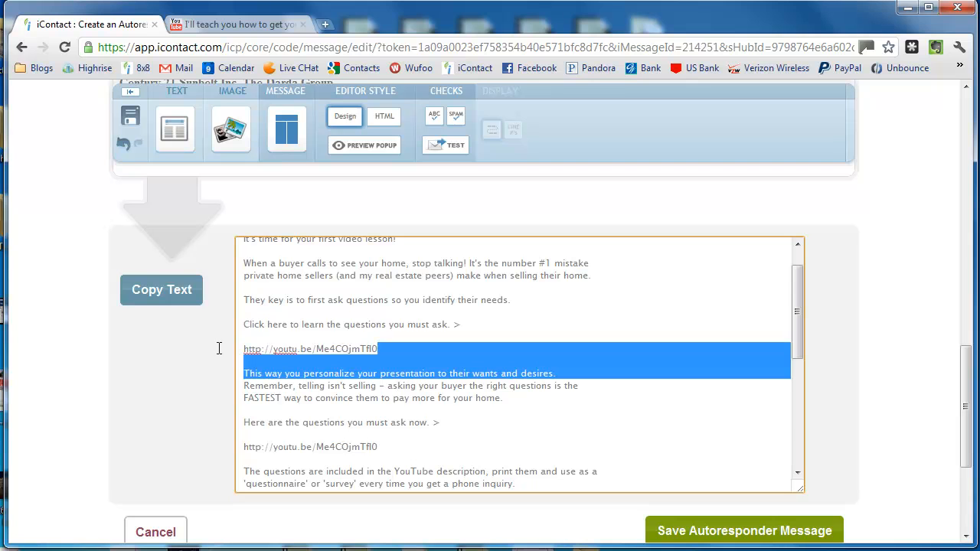
left_click(331, 340)
left_click_drag(345, 277, 361, 341)
left_click(360, 340)
left_click_drag(800, 291, 799, 332)
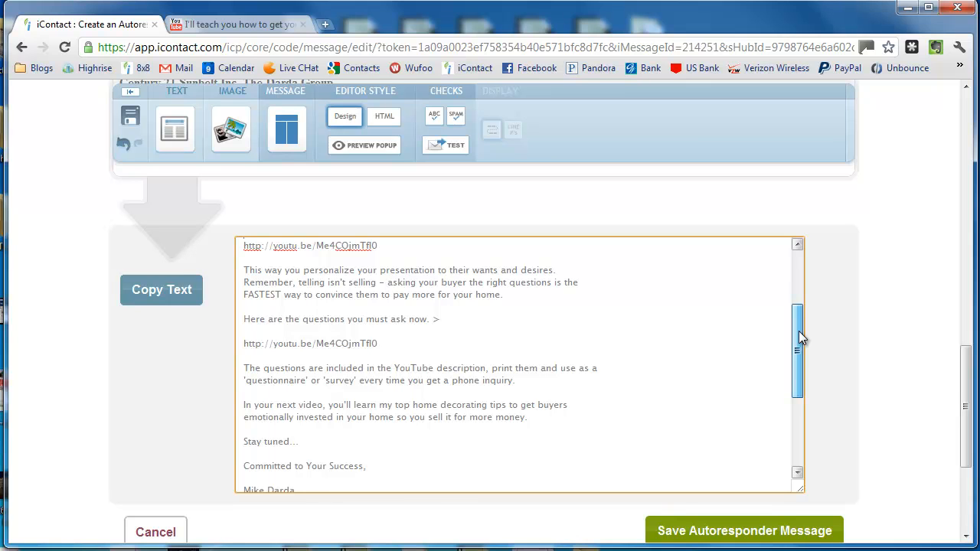
mouse_move(798, 330)
left_mouse_down()
mouse_move(805, 400)
mouse_move(803, 286)
left_mouse_up()
left_click_drag(253, 362, 365, 366)
left_click_drag(397, 461, 244, 460)
left_click(329, 423)
left_click_drag(397, 365, 243, 363)
left_click(253, 362)
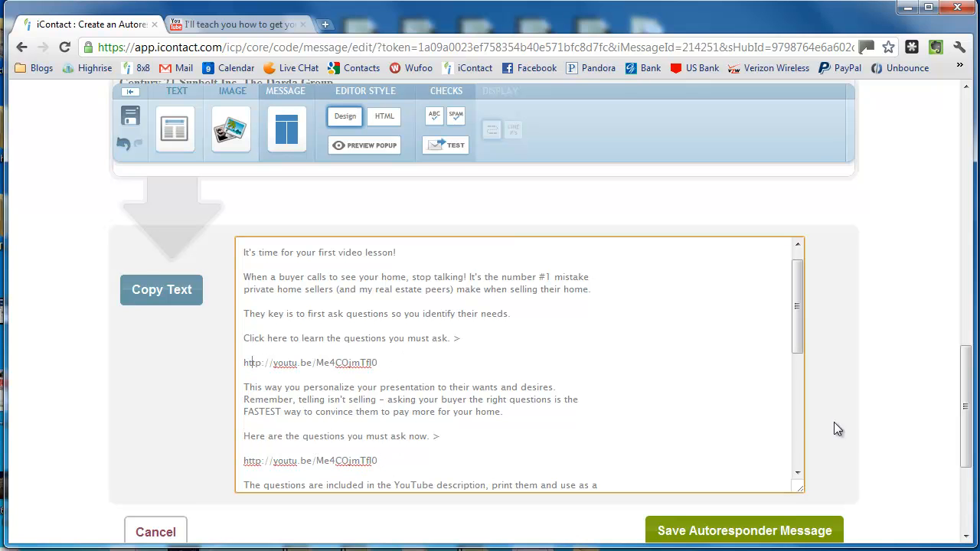
Preview the second message, open its linked YouTube video on handling buyer calls, pause it and check the video's description.
scroll(793, 336, "up", 1)
scroll(882, 350, "up", 3)
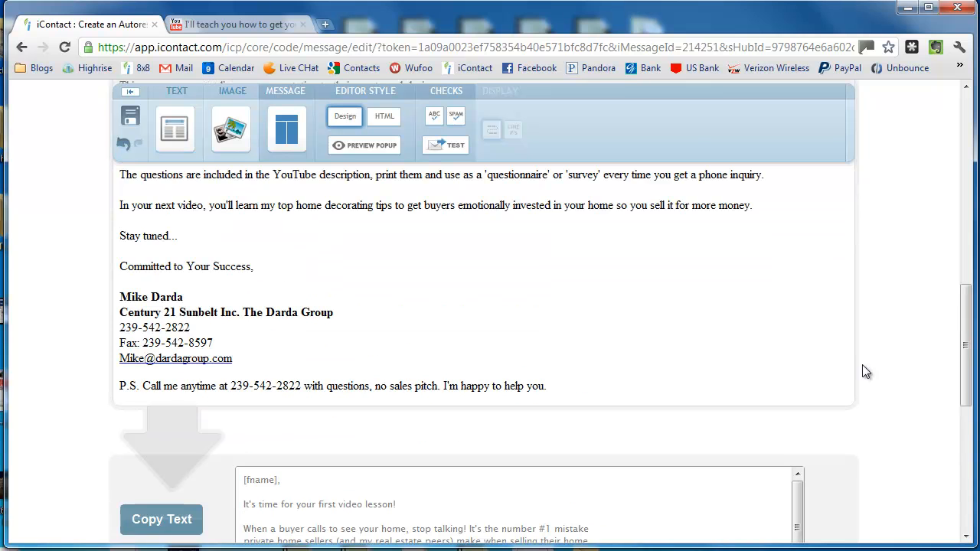
left_click(381, 147)
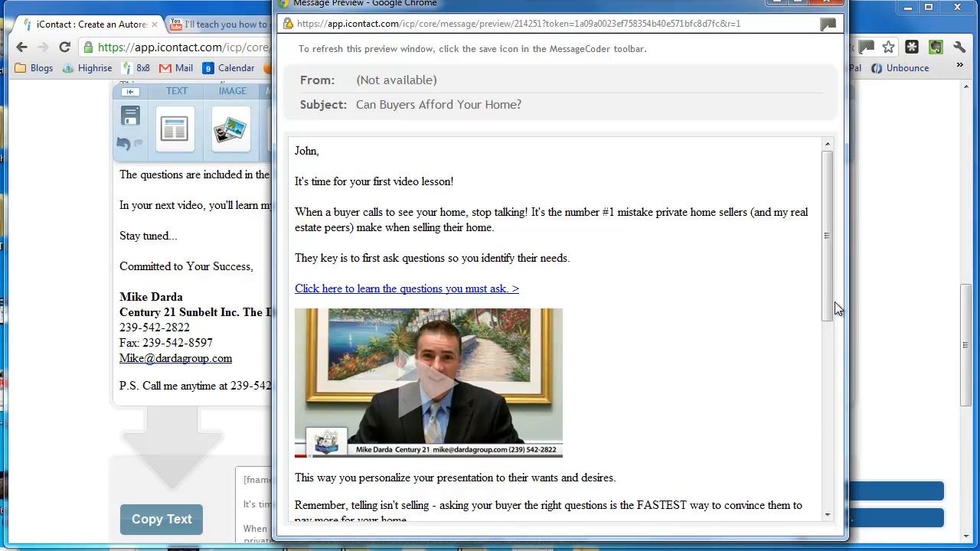
left_click_drag(829, 291, 822, 436)
left_click(455, 225)
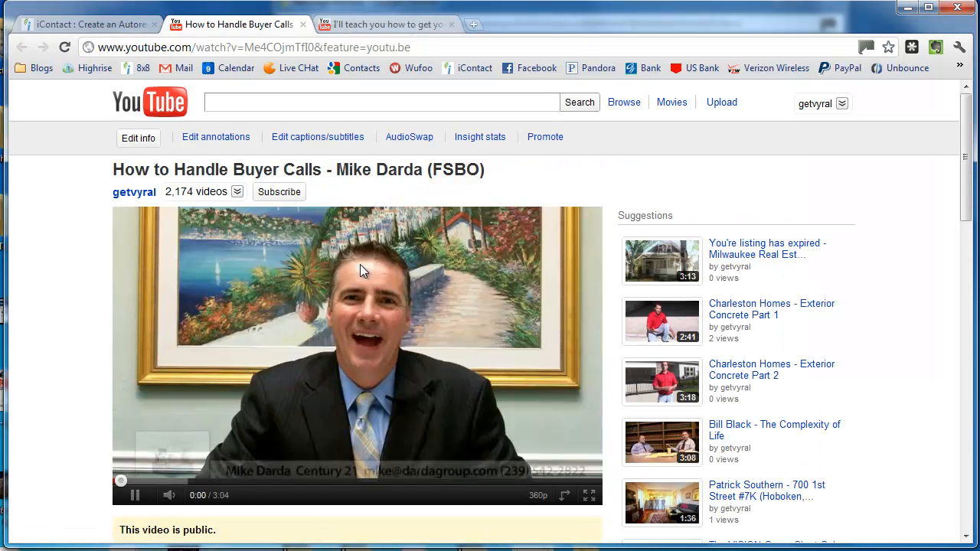
left_click(135, 495)
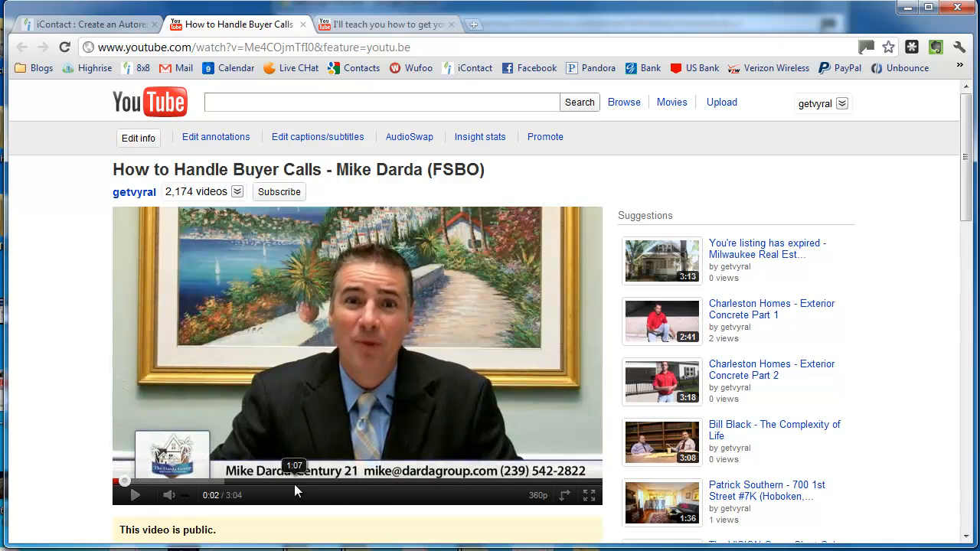
left_click_drag(969, 169, 969, 220)
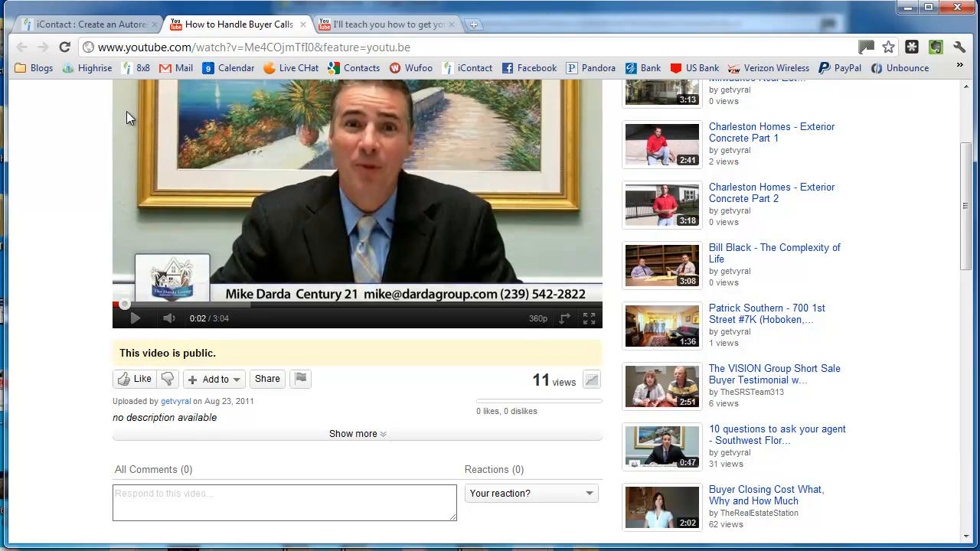
Return to iContact, leave the second message without saving and show the "How To Stage Your Home To Sell" message in Design mode.
left_click(131, 29)
scroll(857, 329, "up", 10)
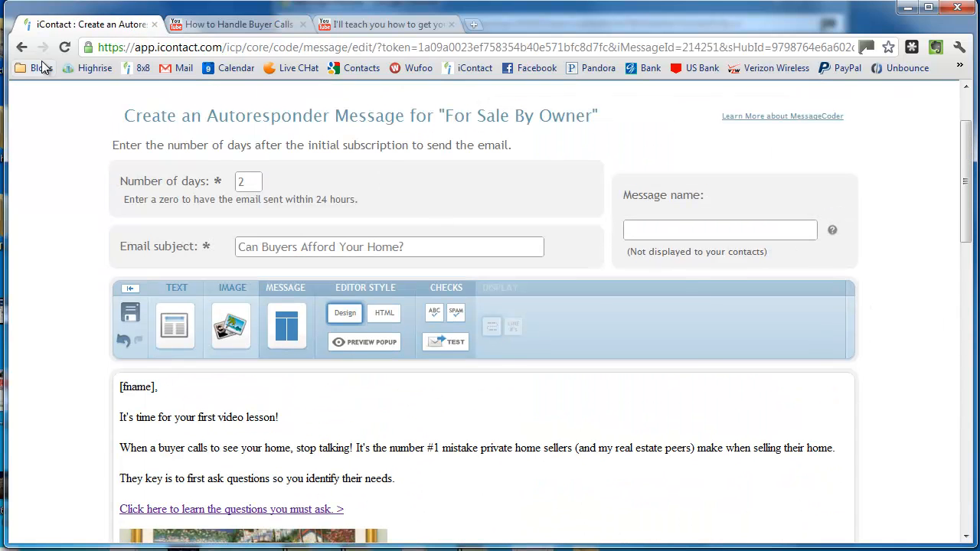
left_click(22, 48)
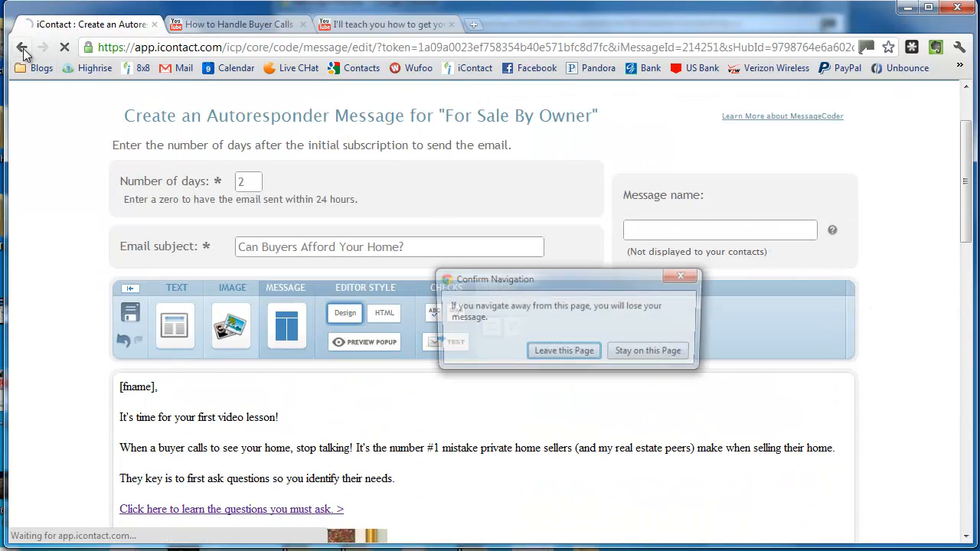
left_click(554, 350)
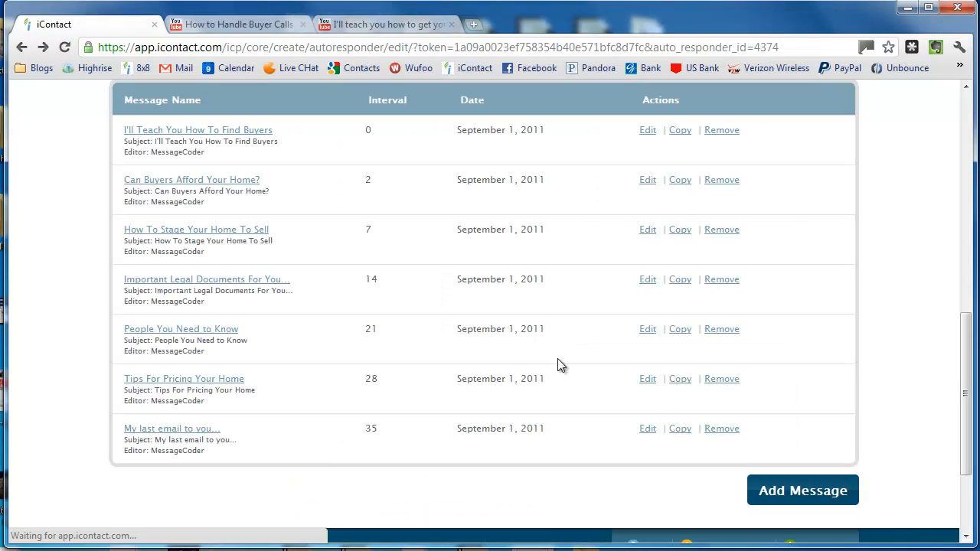
left_click(244, 231)
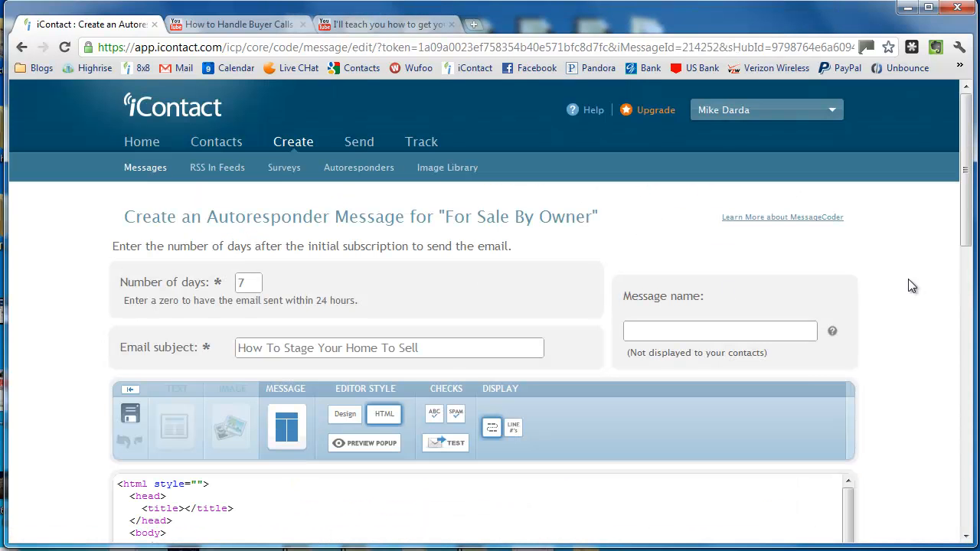
scroll(318, 222, "down", 2)
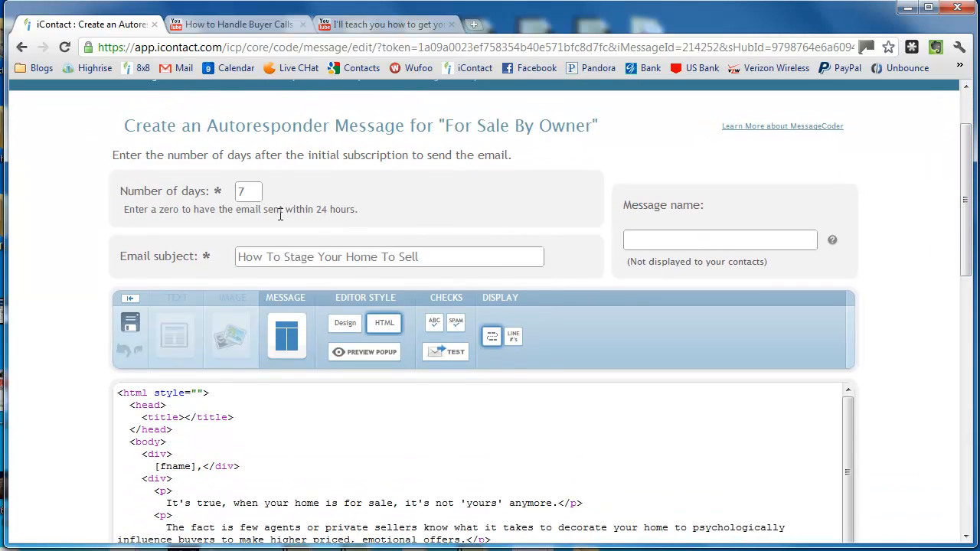
left_click(344, 322)
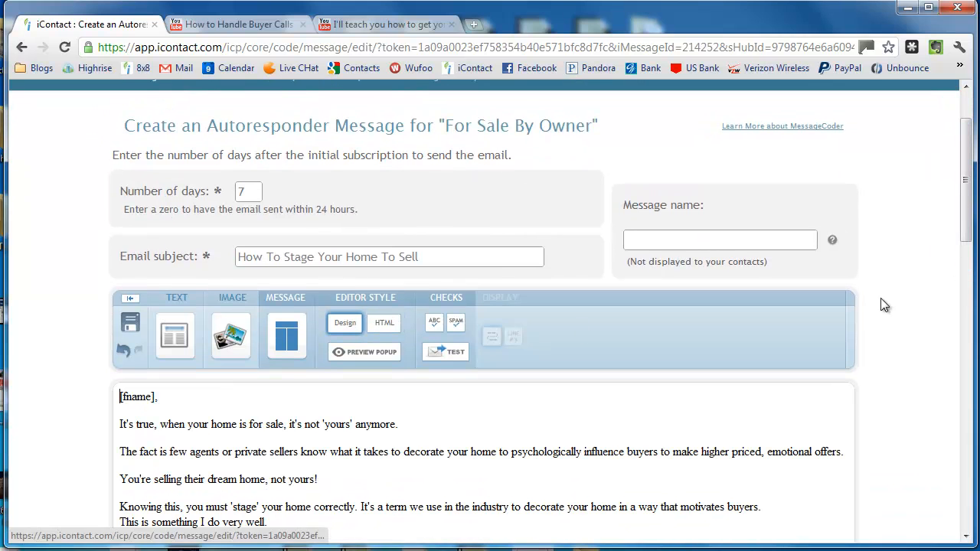
Put "This is something I do very well." in its own paragraph and look over the rest of the staging message's body.
left_click_drag(966, 237, 966, 300)
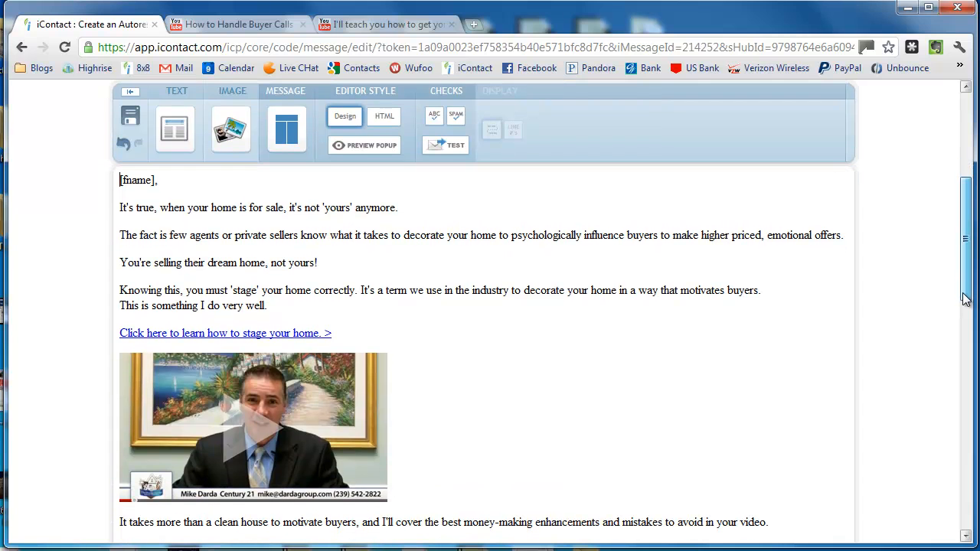
left_click(121, 305)
key("Return")
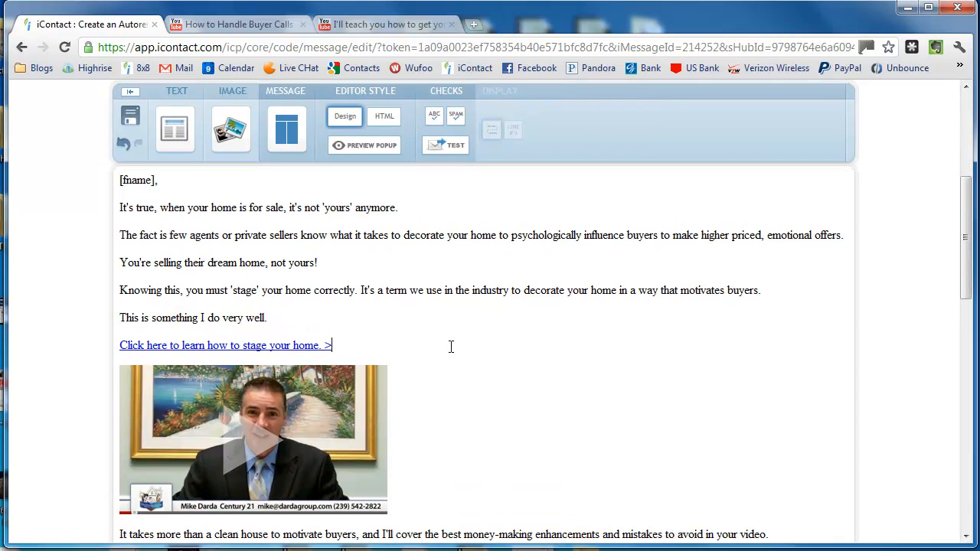
scroll(949, 279, "down", 2)
left_click(222, 256)
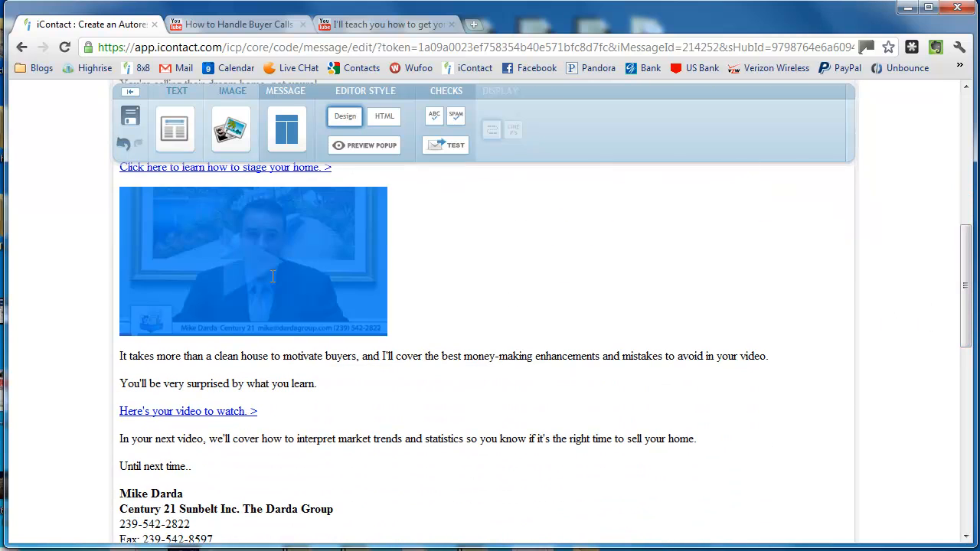
left_click(364, 372)
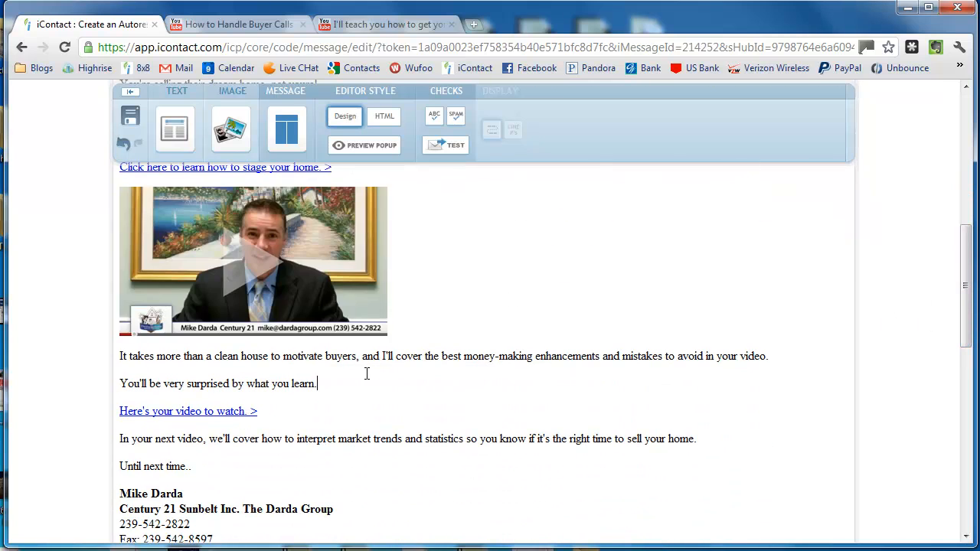
Preview the staging message, open its linked YouTube video through the thumbnail, pause it and check the video's description.
left_click(355, 145)
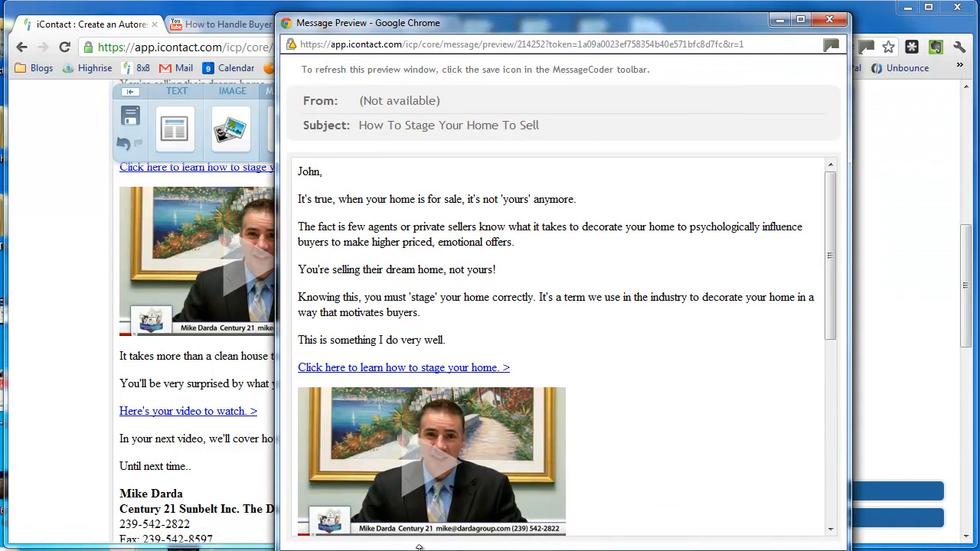
left_click(424, 482)
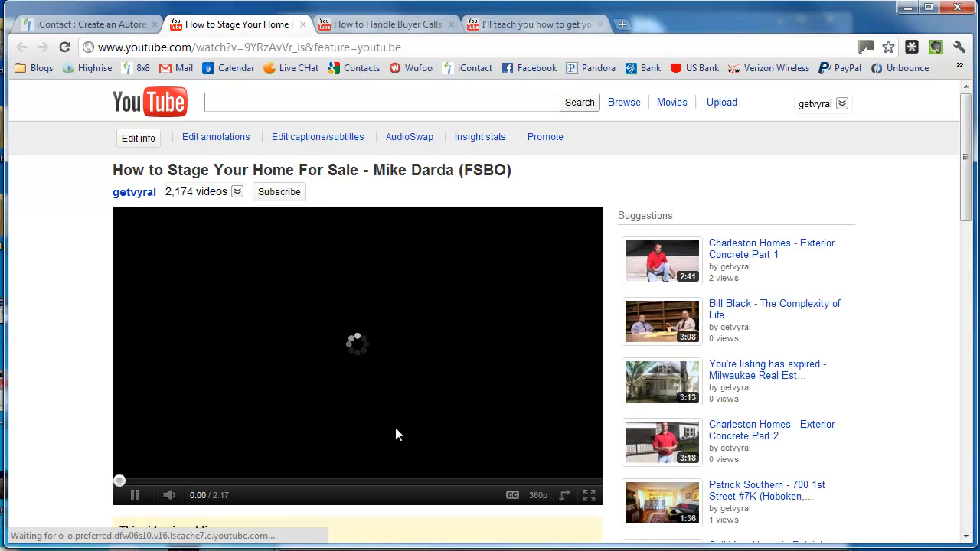
left_click(136, 498)
scroll(949, 217, "down", 3)
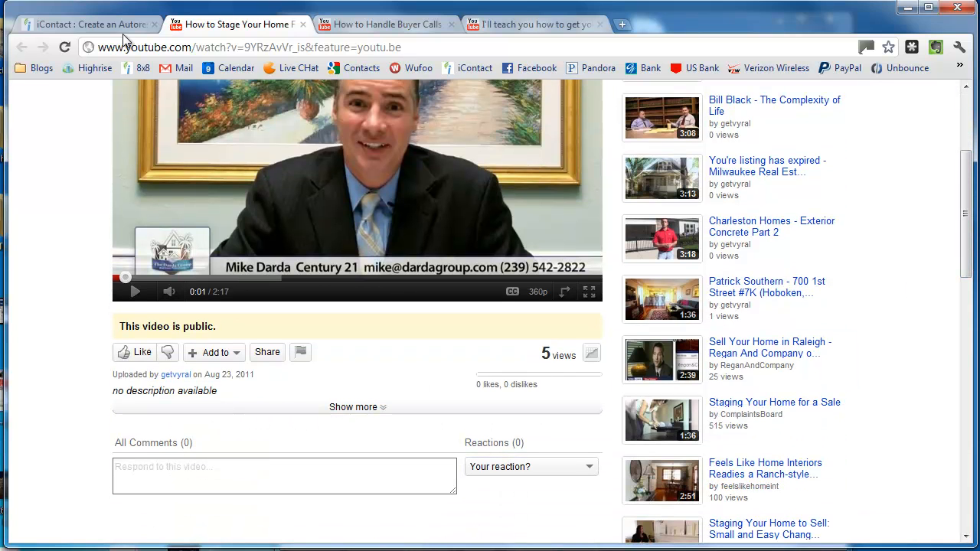
Return to iContact, leave the staging message without saving and show "Important Legal Documents For You..." in Design mode.
left_click(100, 25)
scroll(879, 287, "up", 2)
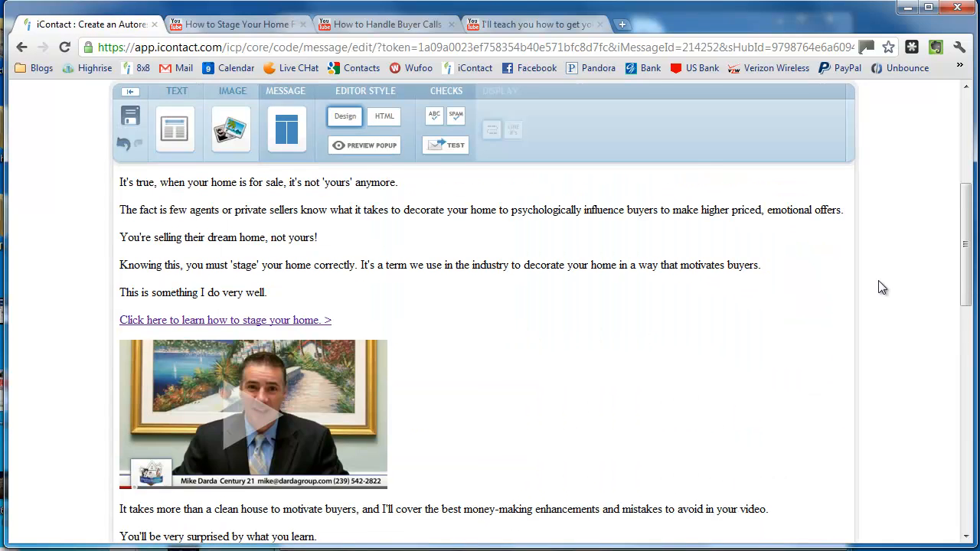
scroll(959, 271, "up", 4)
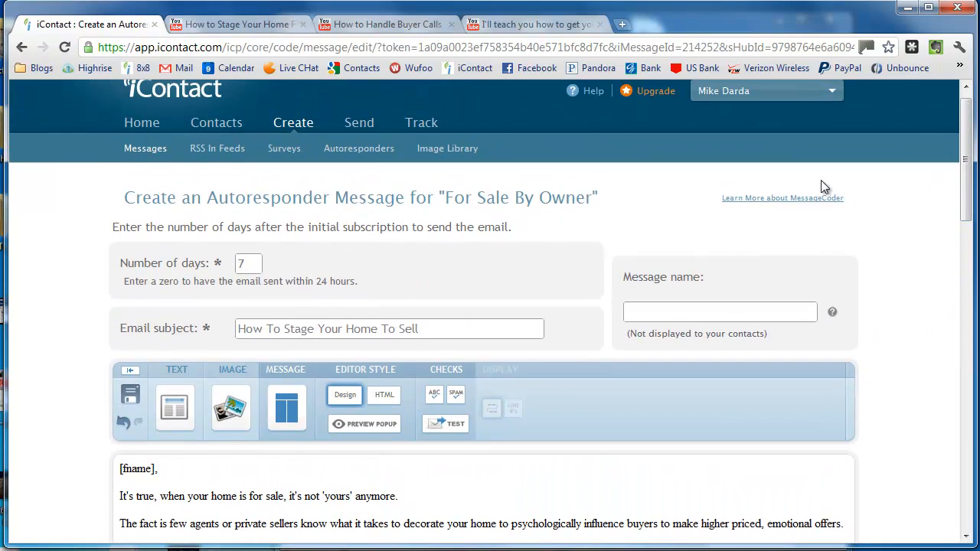
left_click(21, 47)
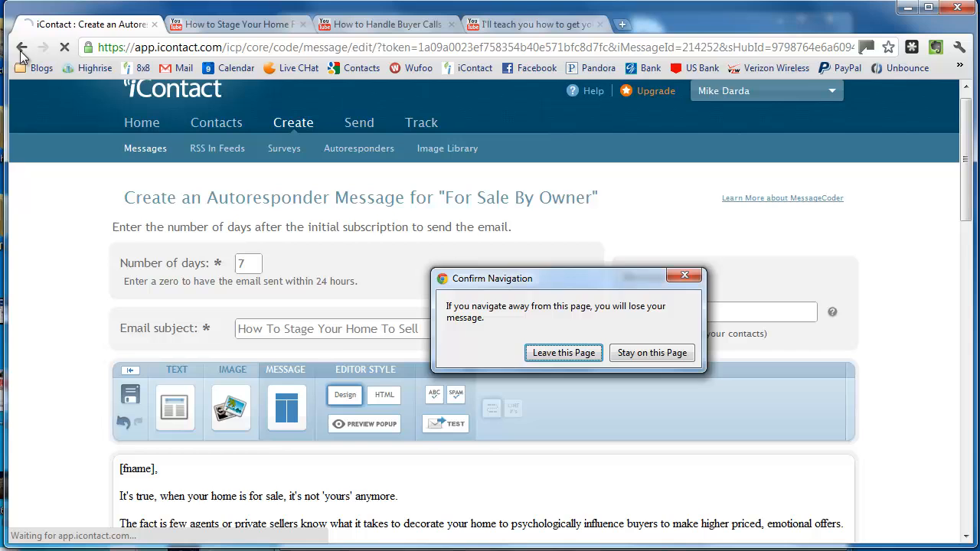
left_click(546, 347)
scroll(546, 344, "down", 2)
left_click(268, 289)
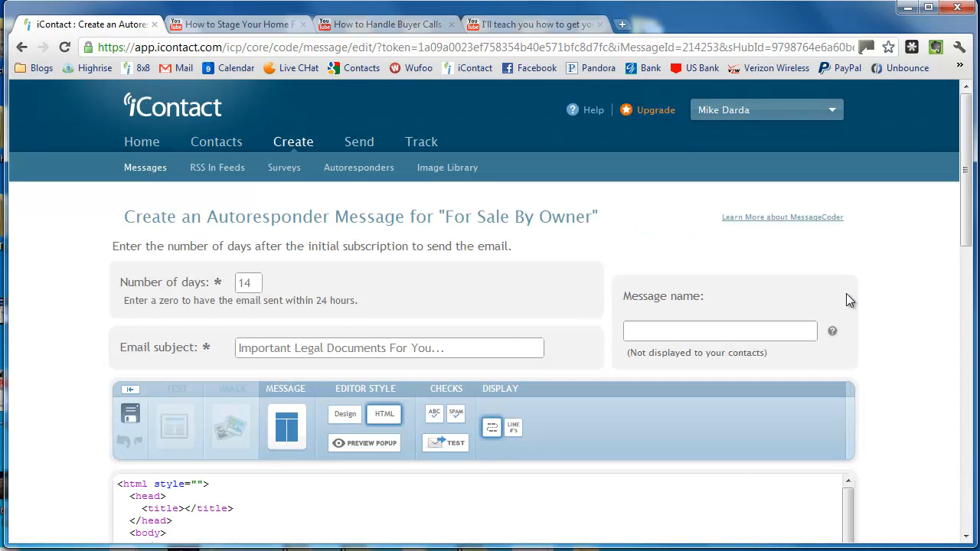
left_click(345, 413)
Read through the legal documents message's body, signature and plain-text version.
scroll(969, 237, "down", 1)
scroll(835, 306, "down", 8)
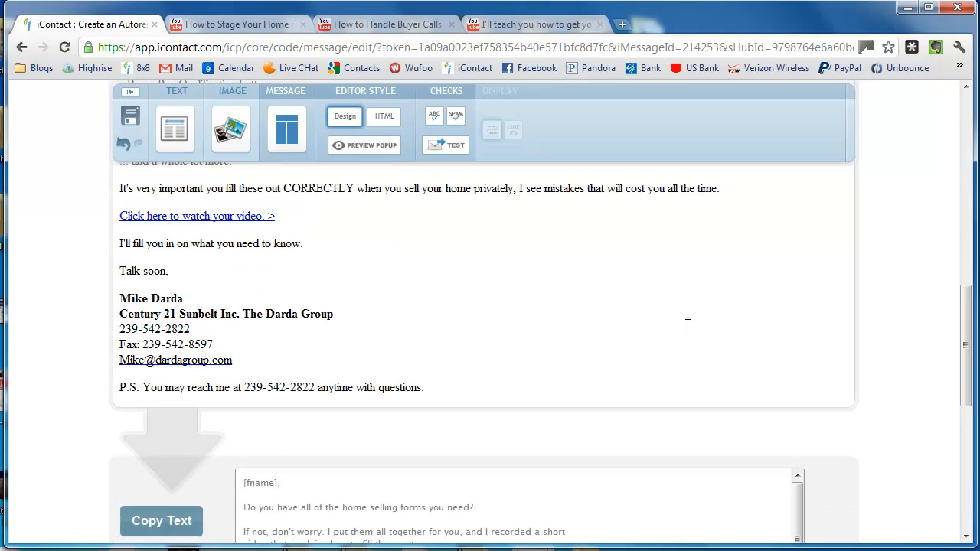
scroll(911, 430, "down", 4)
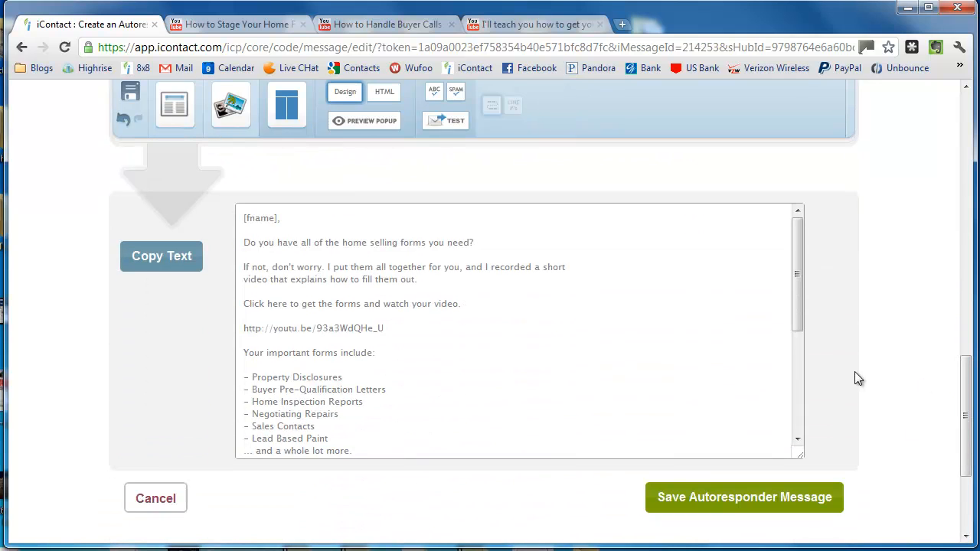
mouse_move(797, 299)
left_mouse_down()
mouse_move(802, 429)
mouse_move(804, 278)
left_mouse_up()
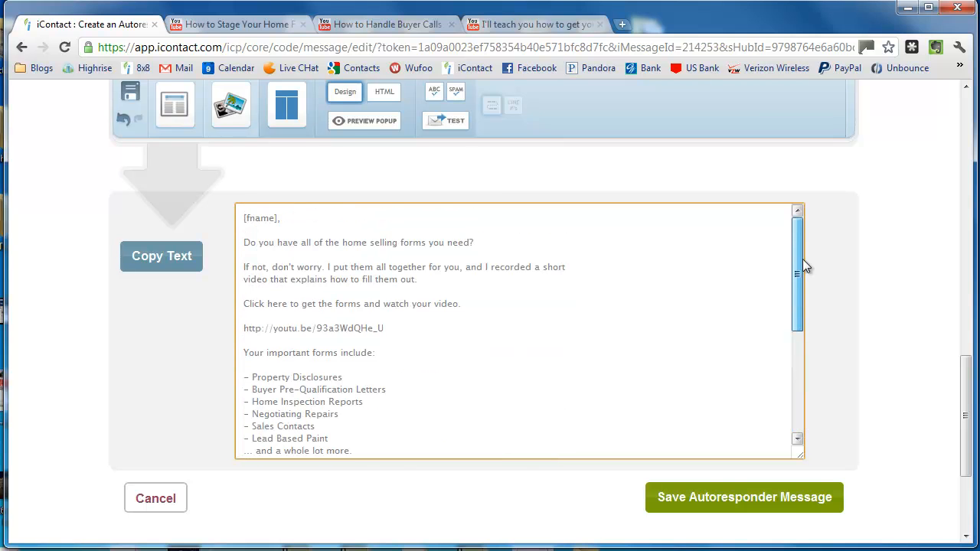
left_click_drag(966, 367, 966, 198)
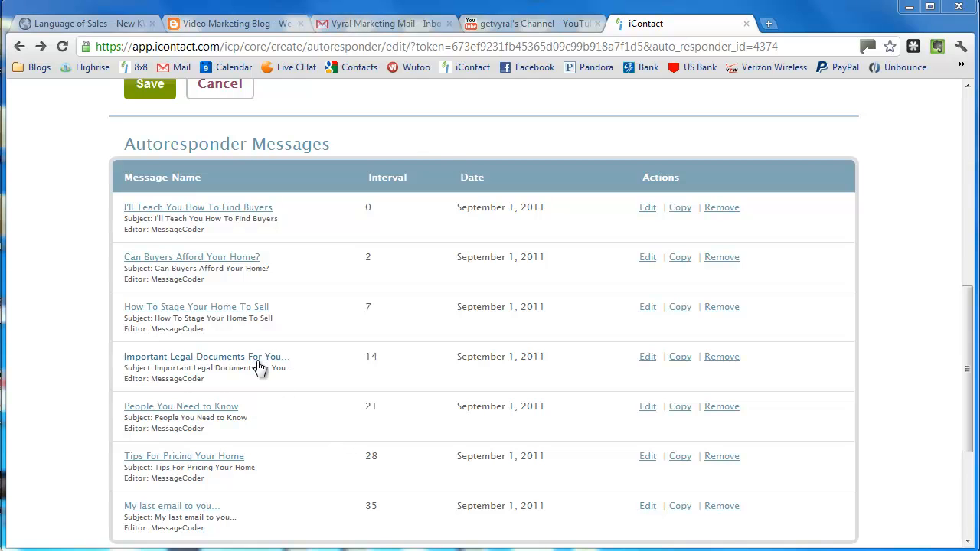
Open "Important Legal Documents For You..." from the autoresponder's messages again and show its body in Design mode.
left_click(259, 359)
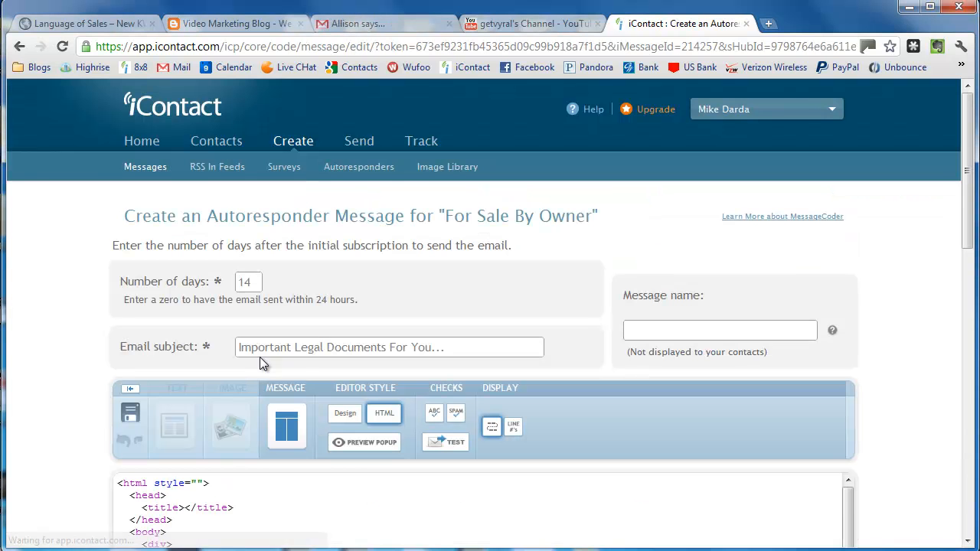
left_click_drag(968, 161, 967, 211)
left_click(344, 262)
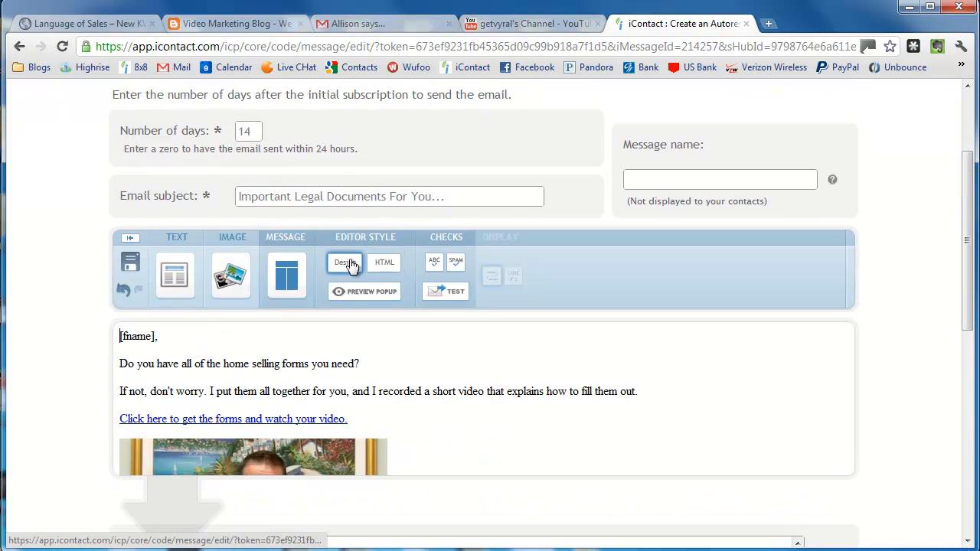
left_click_drag(969, 238, 969, 285)
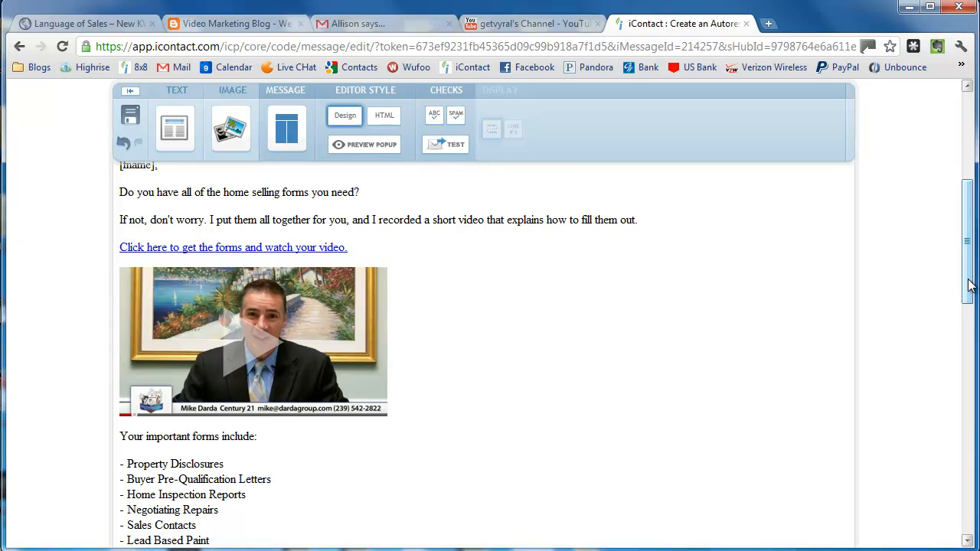
Preview the legal documents message, look through its forms list and open the linked YouTube video.
left_click(386, 155)
left_click_drag(438, 38, 325, 12)
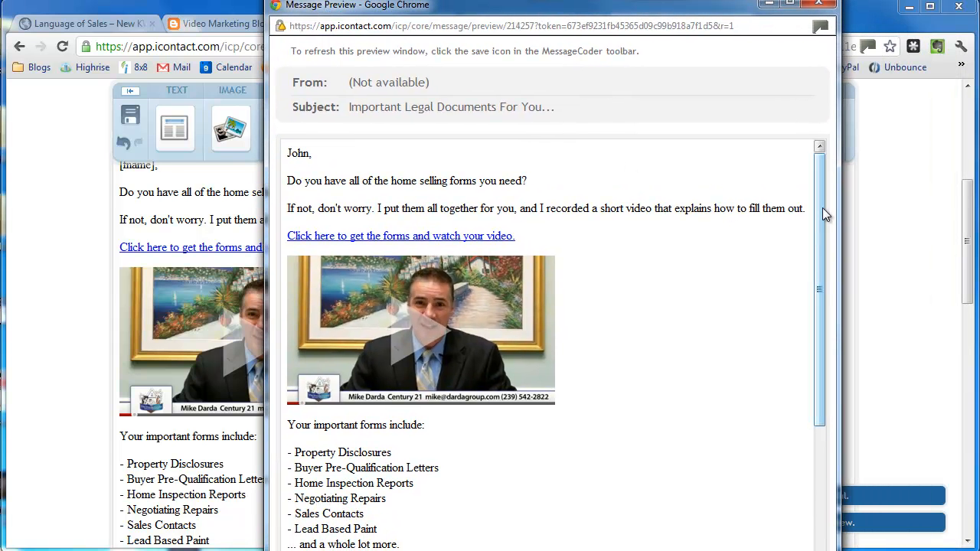
left_click_drag(819, 208, 819, 241)
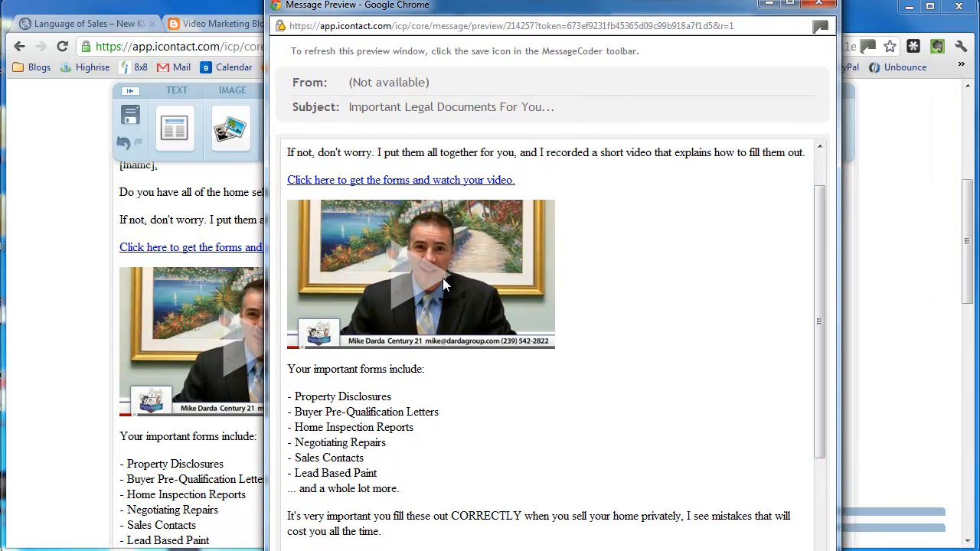
left_click(419, 180)
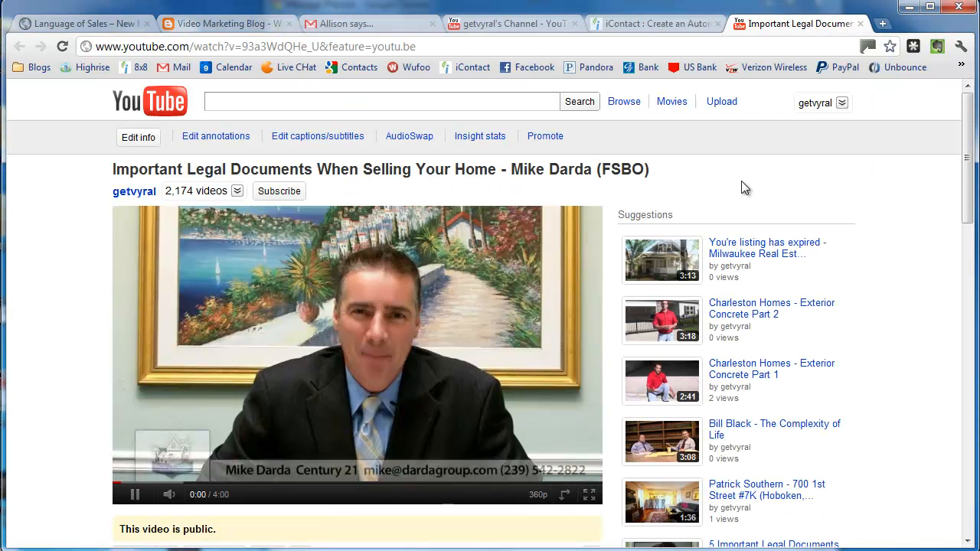
Pause the legal documents video and expand its description to examine the sample documents download link and the video title.
left_click_drag(969, 157, 971, 167)
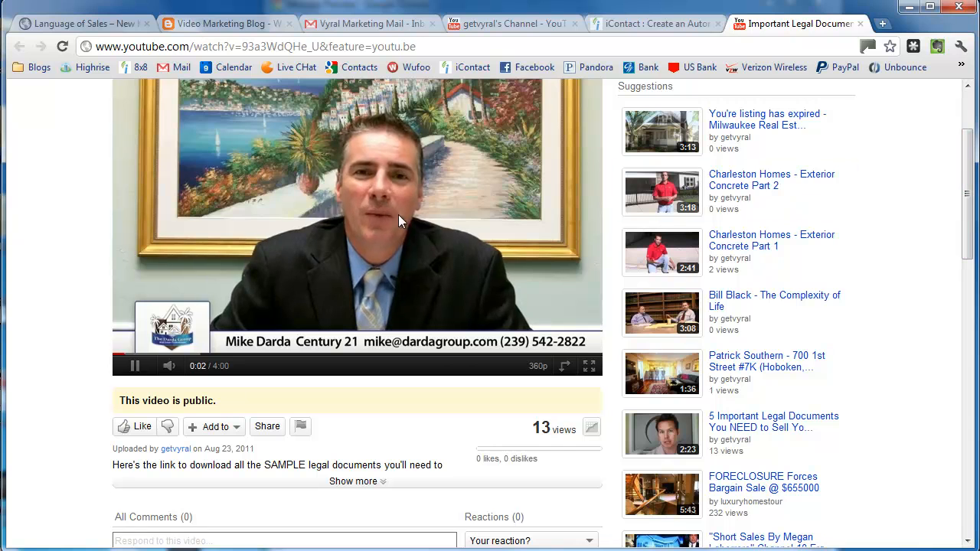
left_click(134, 366)
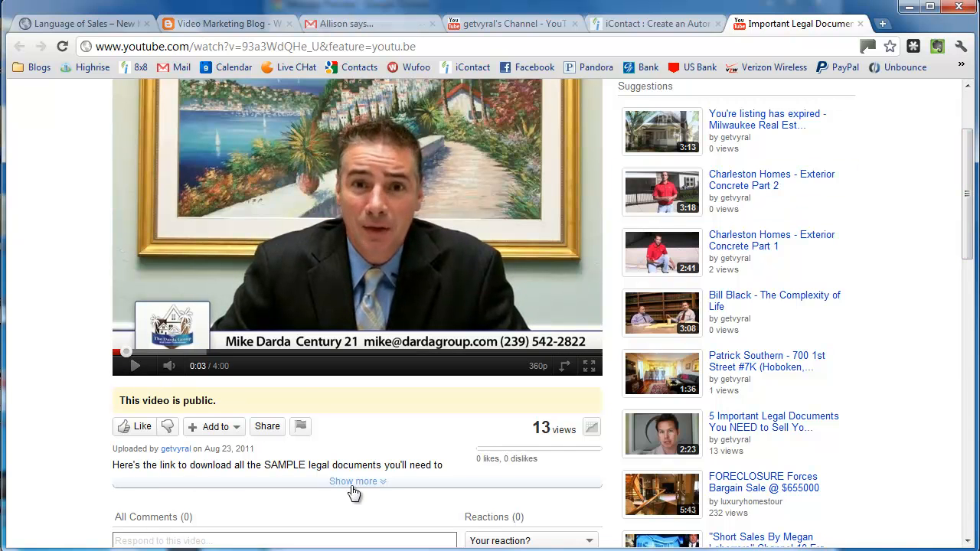
left_click(359, 481)
scroll(56, 496, "down", 1)
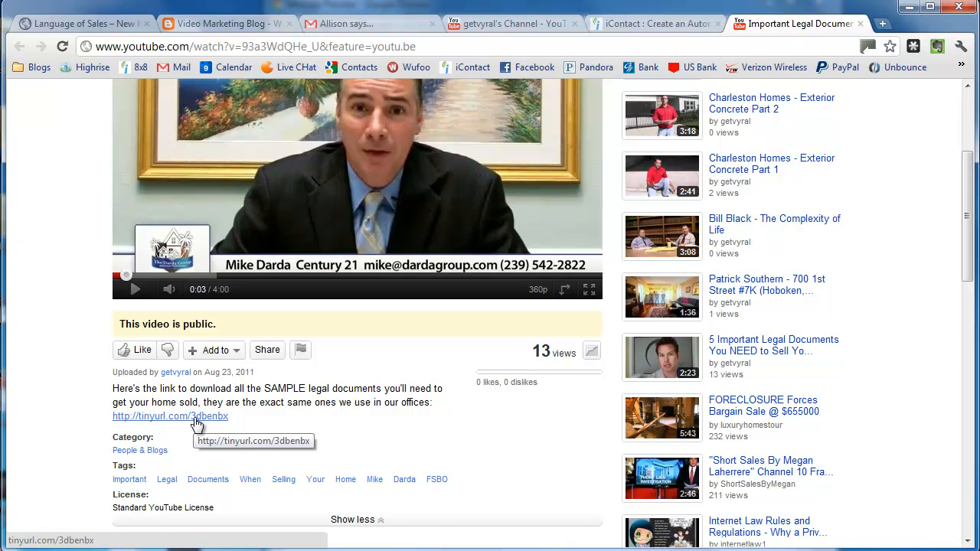
scroll(145, 245, "up", 2)
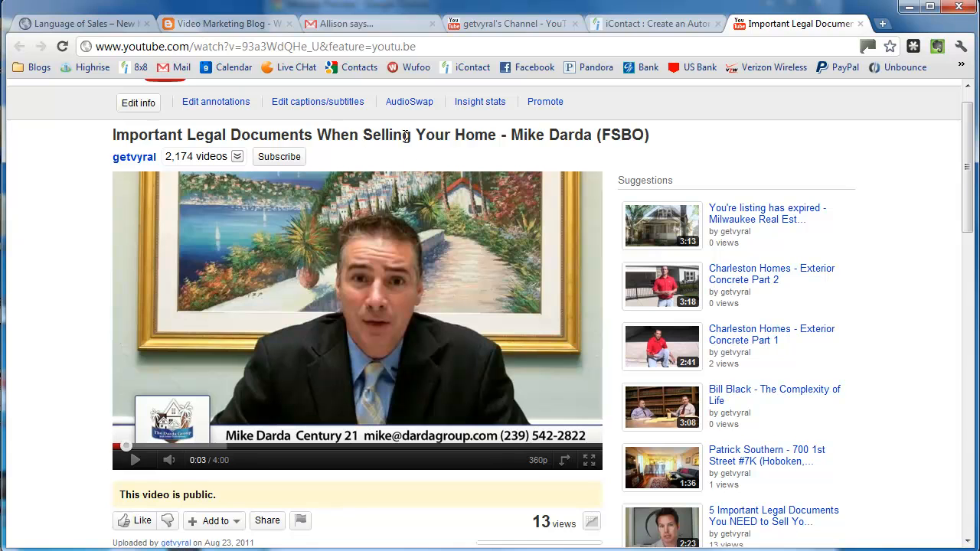
scroll(66, 343, "down", 2)
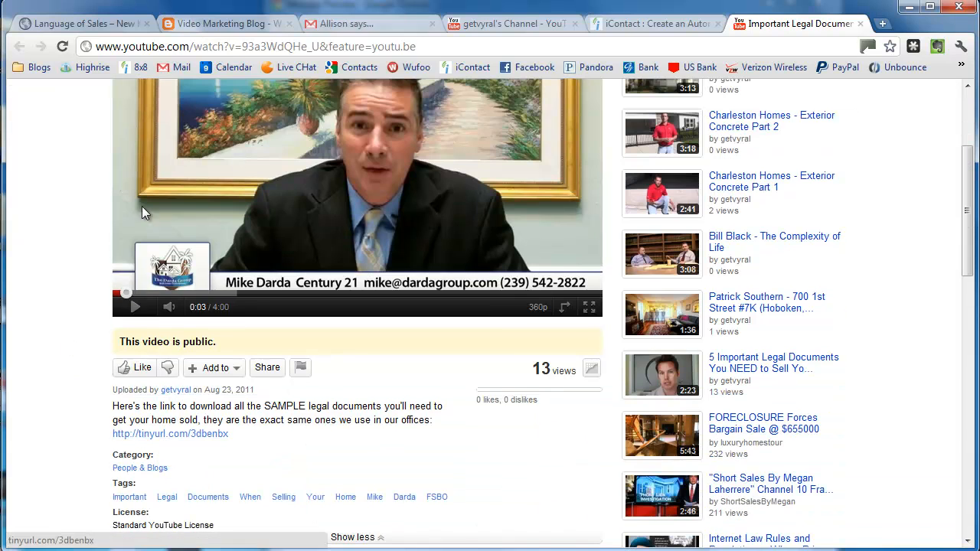
Return to iContact, leave the legal documents message without saving and show "People You Need to Know" in Design mode.
left_click(624, 27)
left_click(19, 48)
left_click(598, 357)
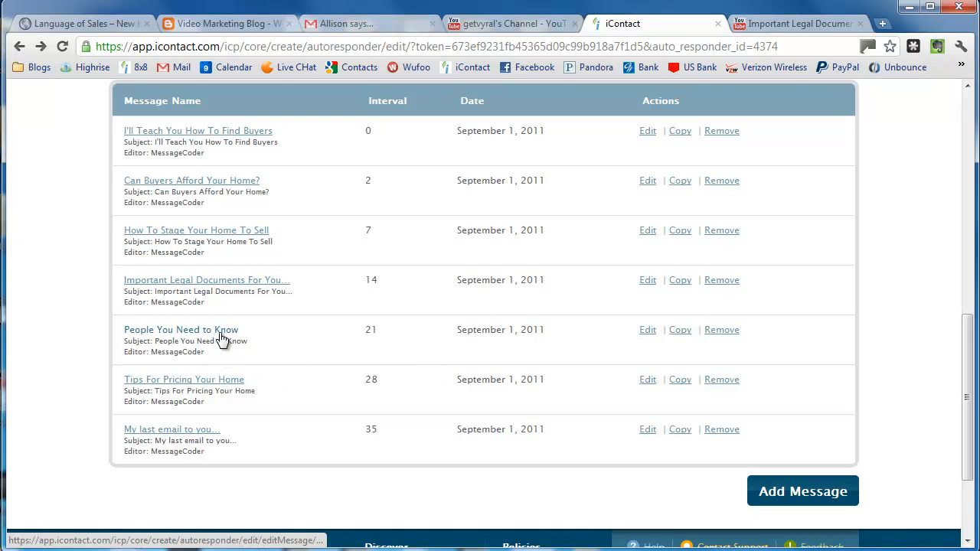
left_click(228, 336)
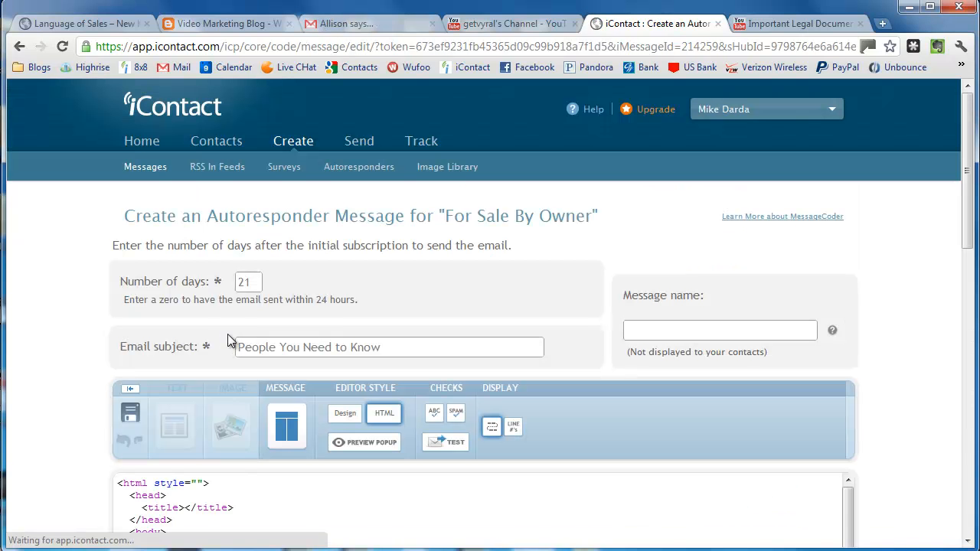
left_click(345, 417)
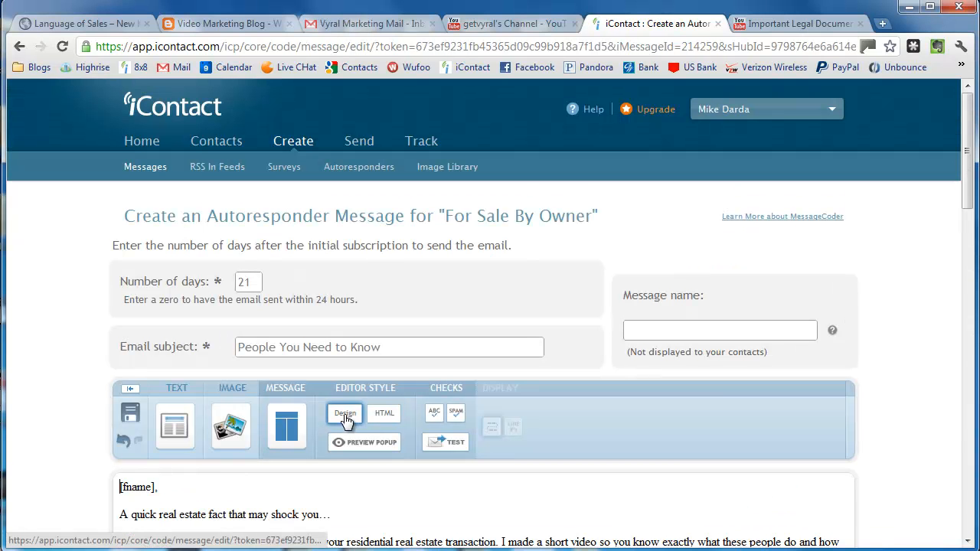
Read through the "People You Need to Know" message's body, including its video link and list of people involved in the transaction.
scroll(923, 371, "down", 3)
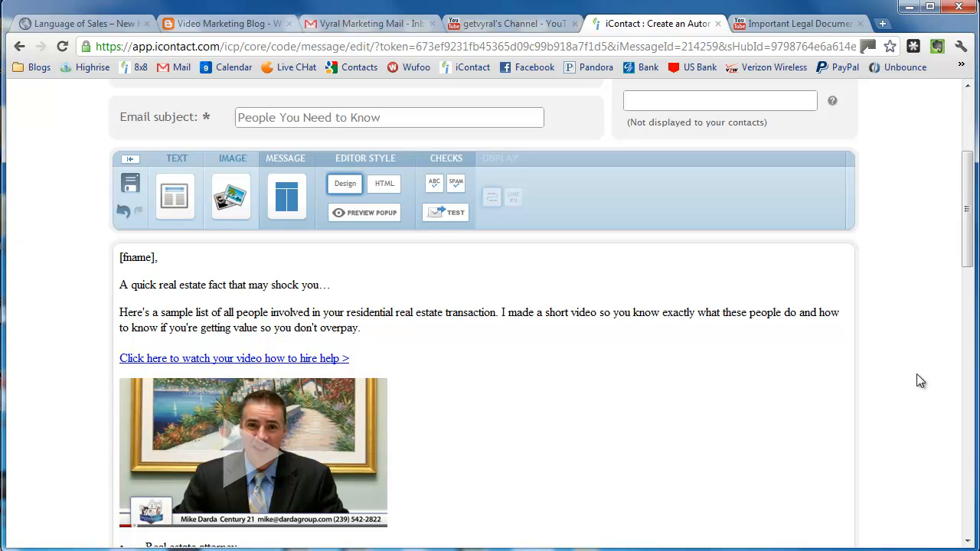
scroll(916, 374, "down", 3)
left_click_drag(256, 332, 255, 452)
left_click(255, 451)
scroll(898, 411, "up", 1)
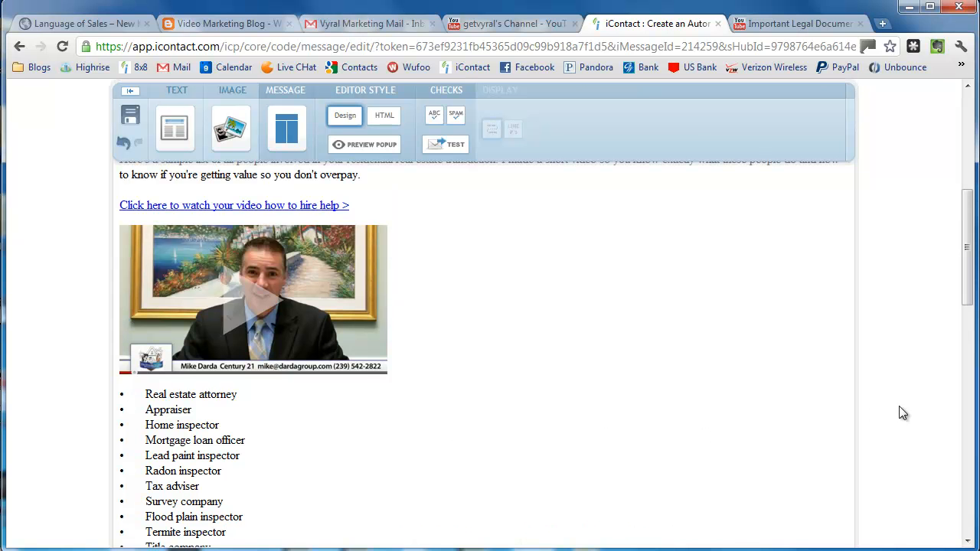
Preview the "People You Need to Know" message and open its linked YouTube video.
left_click(381, 146)
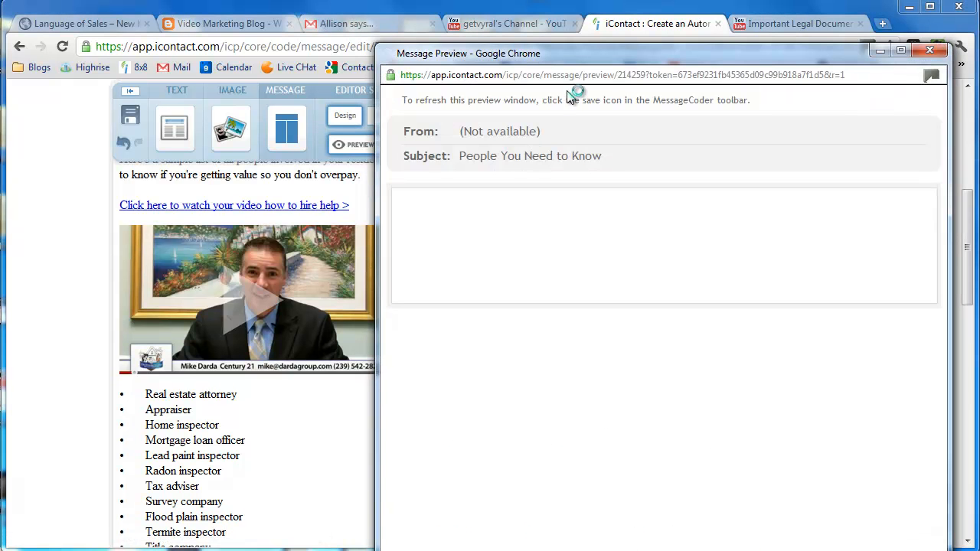
left_click_drag(553, 28, 444, 6)
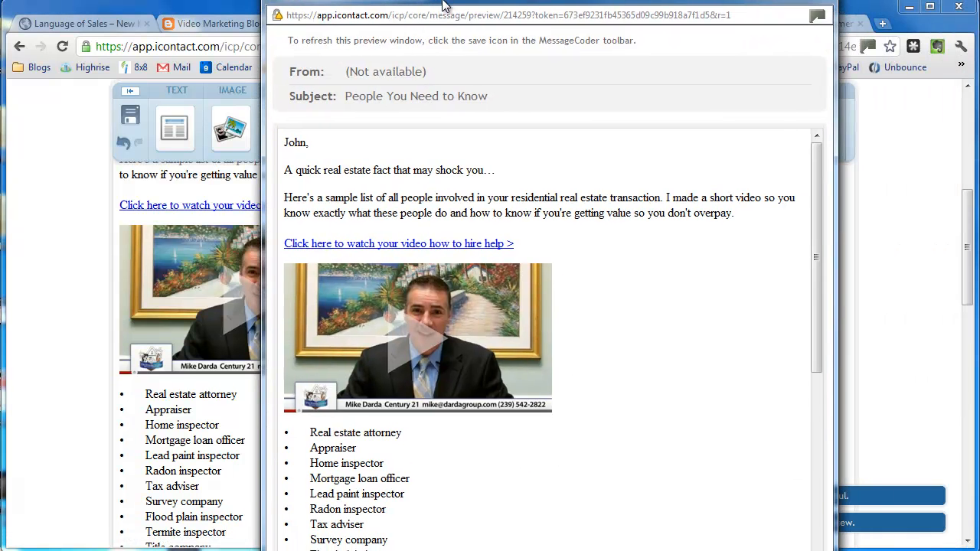
left_click(483, 245)
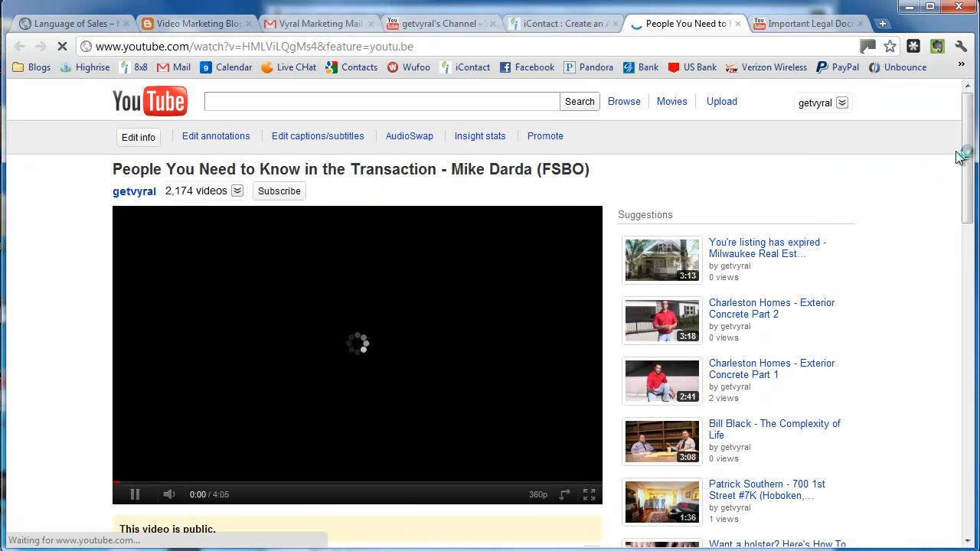
Pause the "People You Need to Know" video, check its description area and close the video page.
left_click_drag(969, 149, 970, 192)
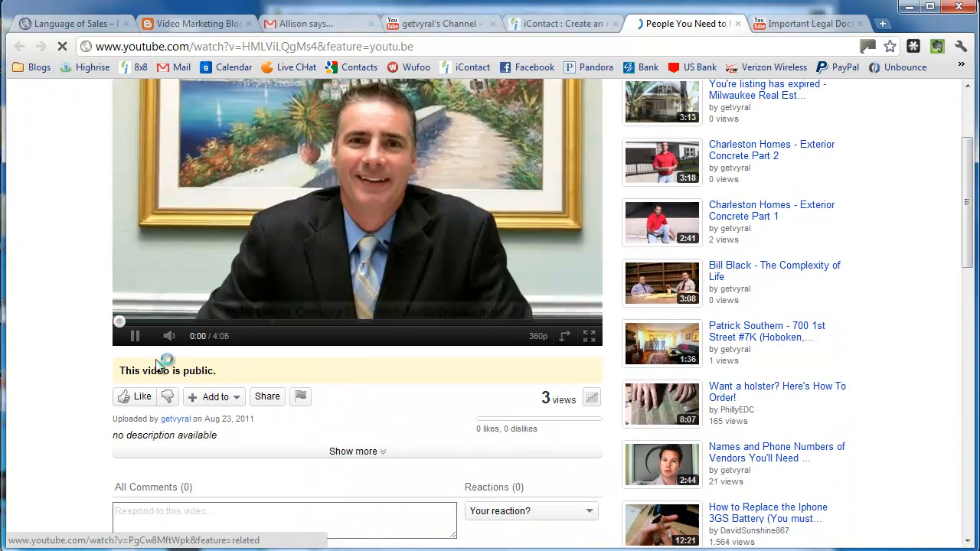
left_click_drag(280, 439, 168, 437)
left_click(176, 442)
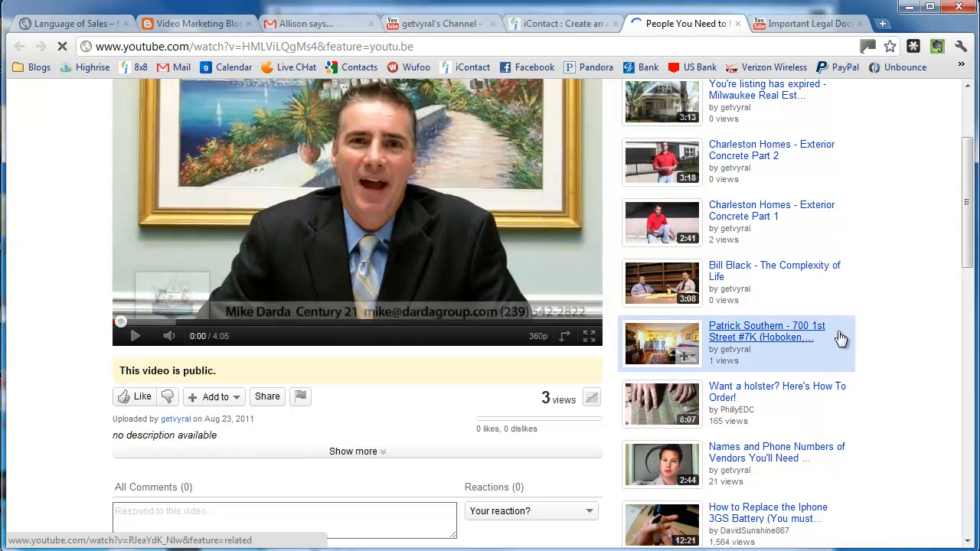
left_click(737, 24)
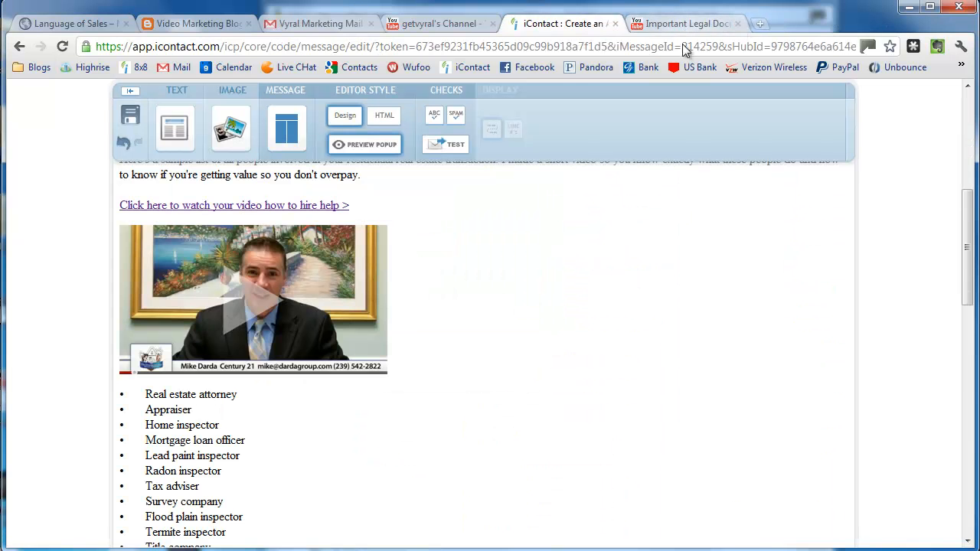
Leave the "People You Need to Know" message without saving and show the list of all autoresponders.
scroll(595, 394, "down", 3)
scroll(595, 393, "up", 3)
left_click(511, 23)
left_click(603, 25)
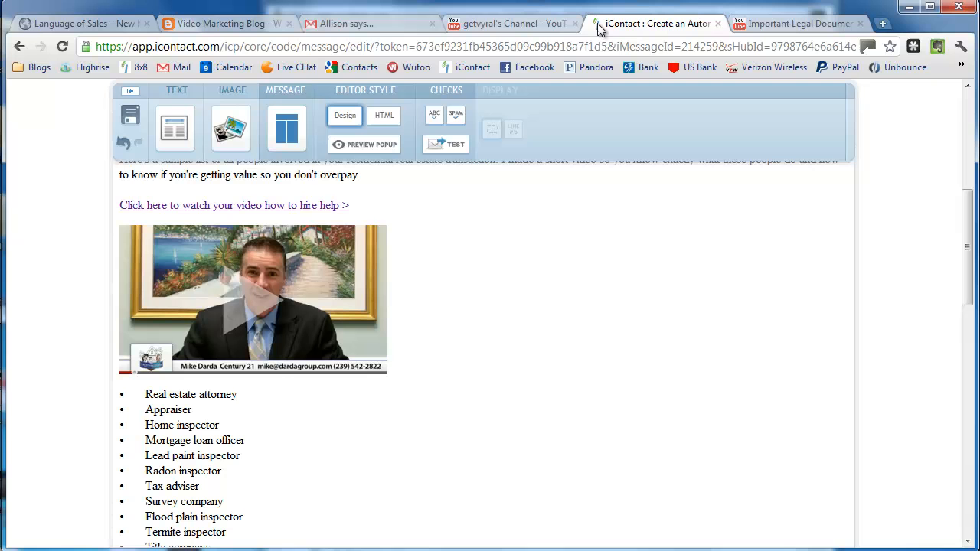
left_click(21, 48)
left_click(533, 351)
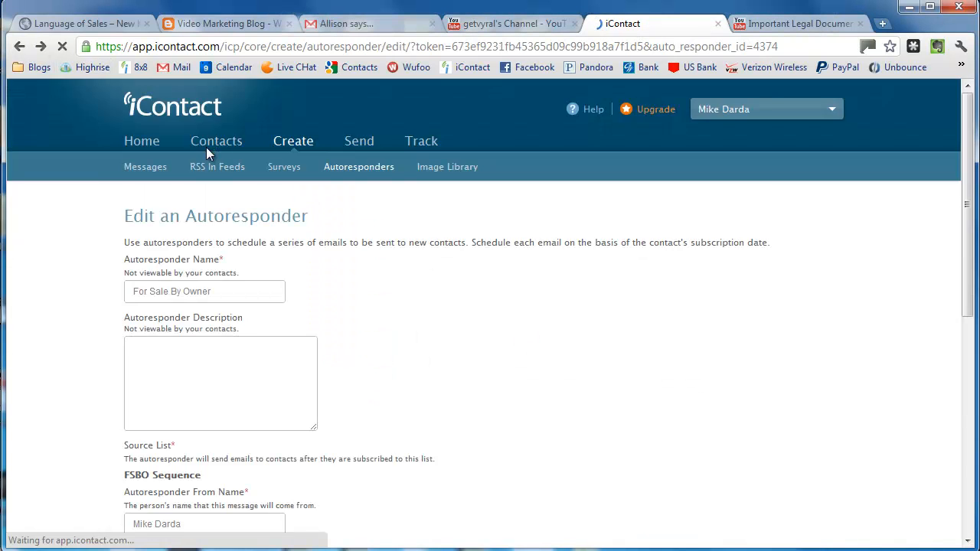
scroll(159, 178, "up", 6)
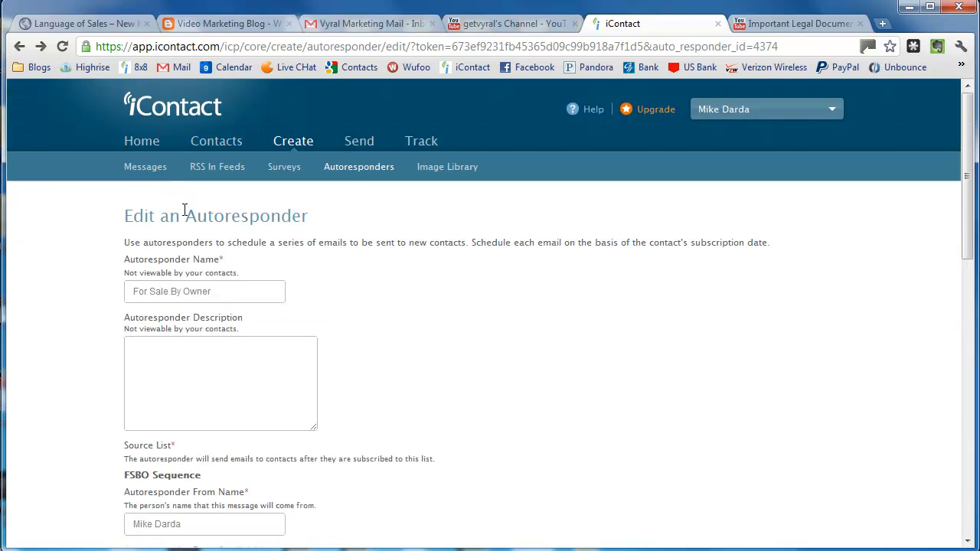
left_click(348, 176)
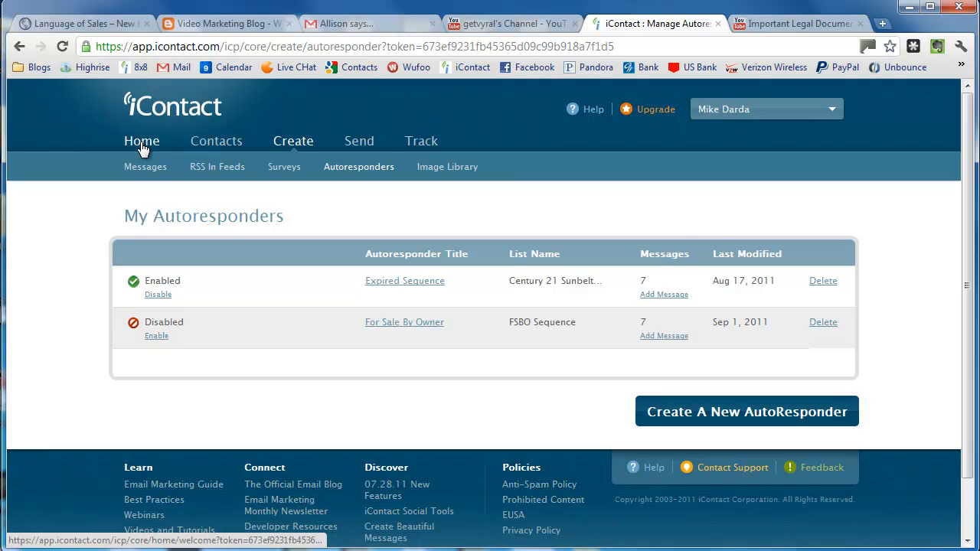
Open the contacts area's form for adding contacts one by one.
left_click(217, 146)
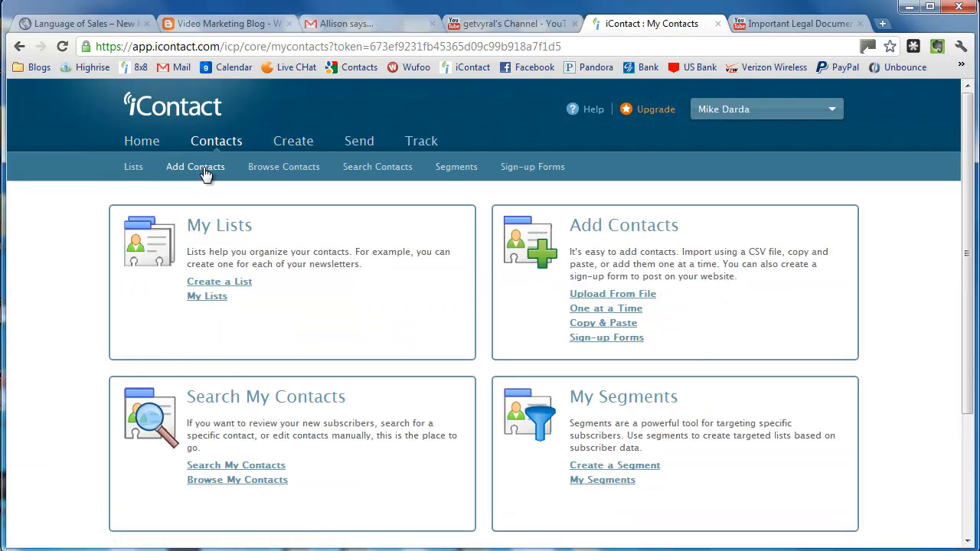
left_click(204, 172)
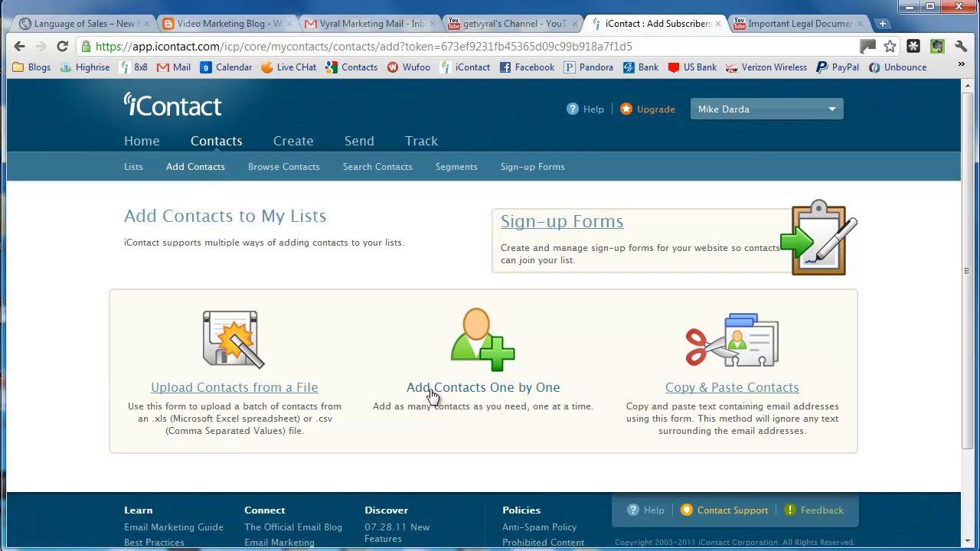
left_click(432, 394)
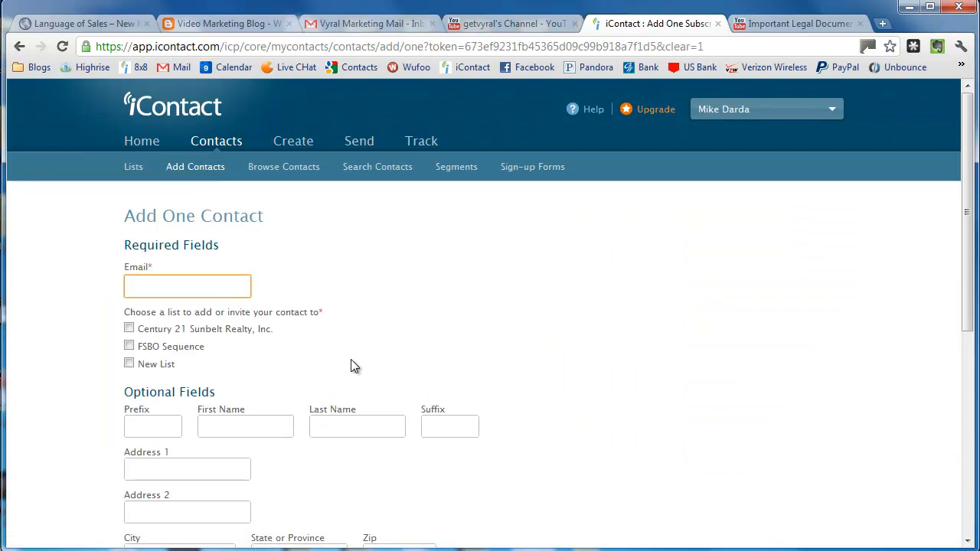
Assign the new contact to the FSBO Sequence list and look through the form's name, address and phone fields.
left_click(129, 347)
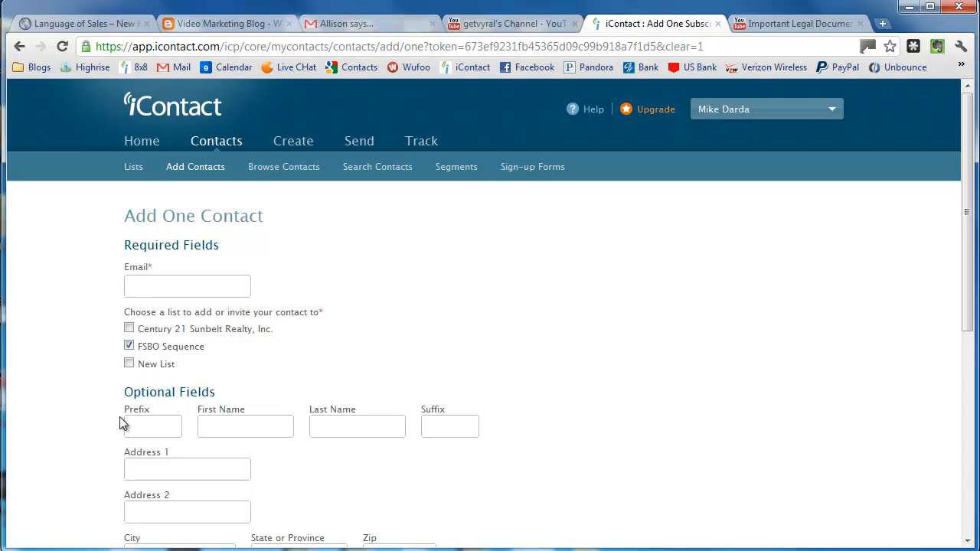
left_click(229, 425)
left_click(336, 428)
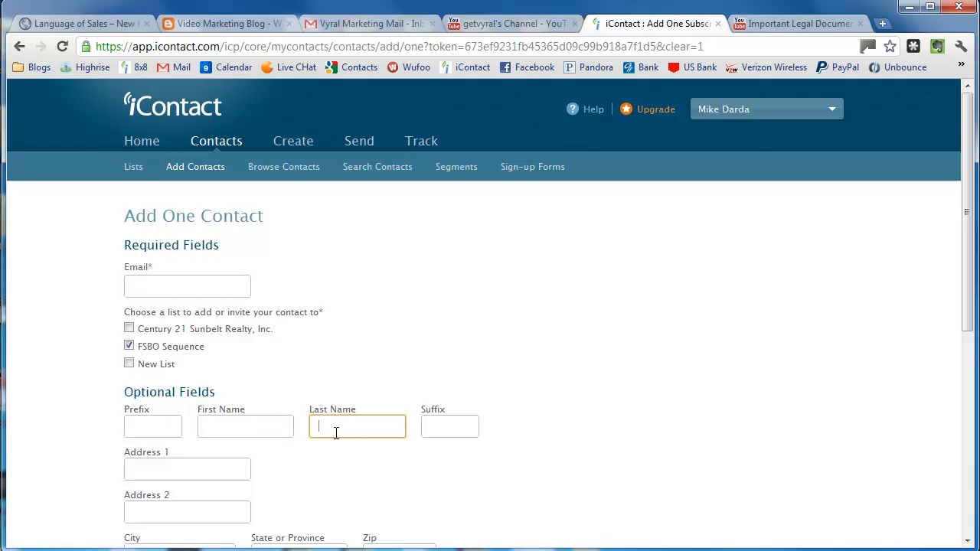
left_click(254, 427)
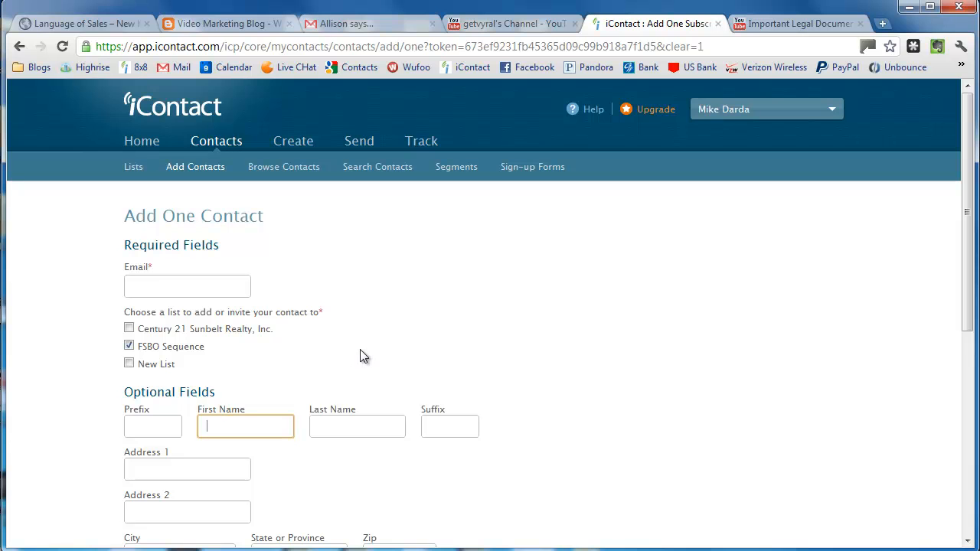
scroll(361, 349, "down", 4)
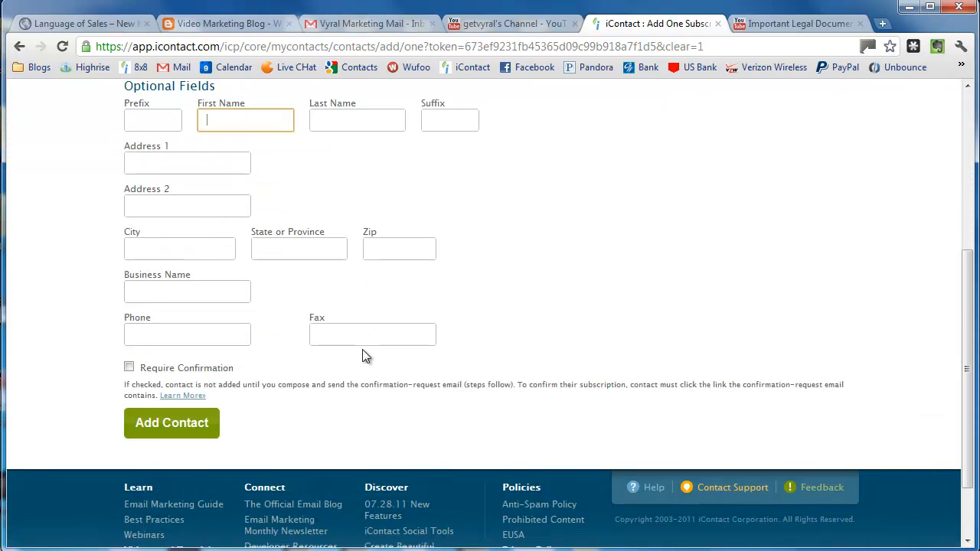
scroll(643, 365, "up", 4)
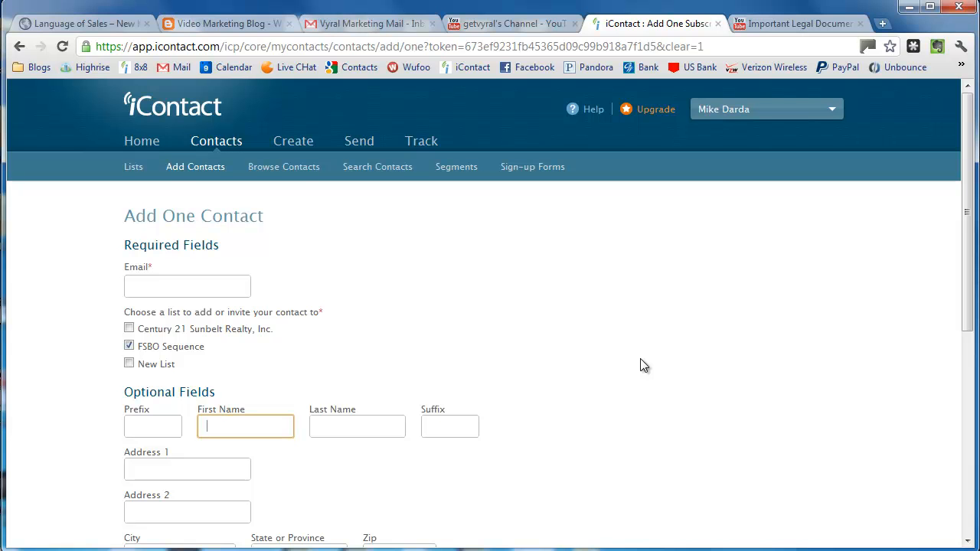
Open the tracking results for the For Sale By Owner autoresponder and examine the statistics for each message.
left_click(419, 150)
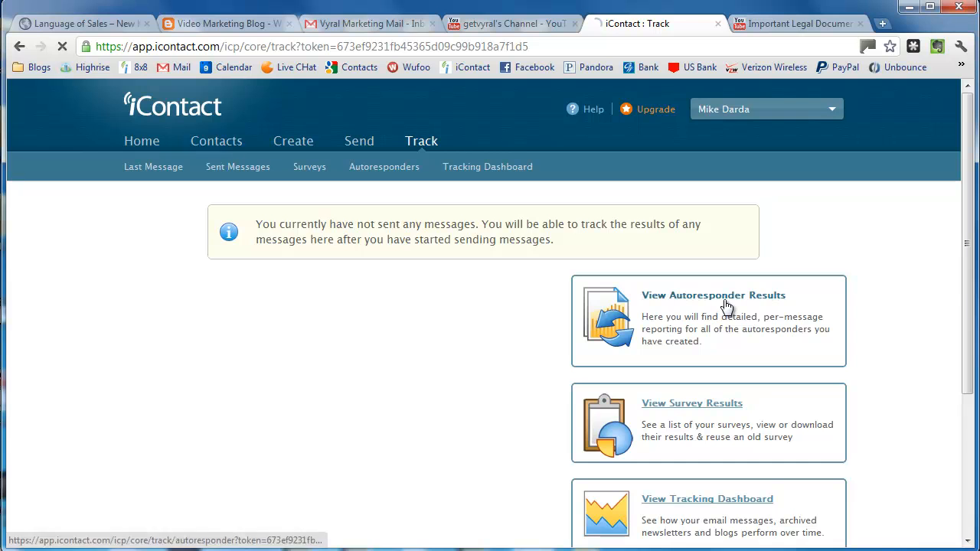
left_click(726, 306)
left_click(228, 366)
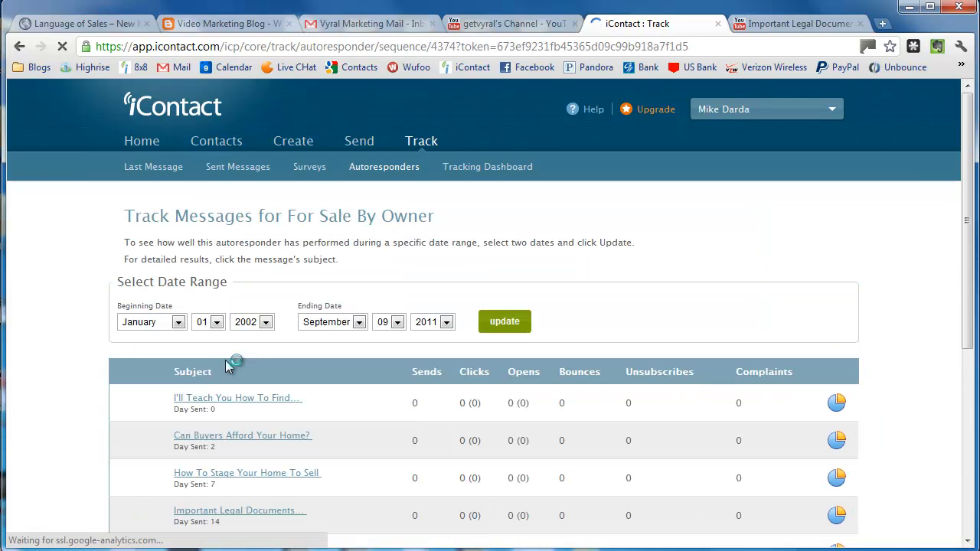
scroll(229, 368, "down", 2)
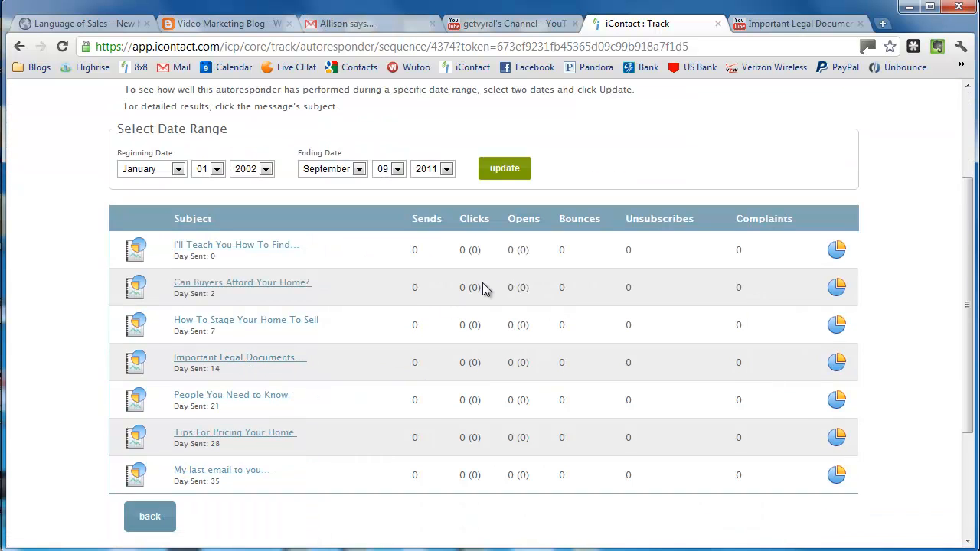
Open the tracking report for "I'll Teach You How To Find Buyers" and examine its opens contacts report and delivery statistics.
left_click(284, 250)
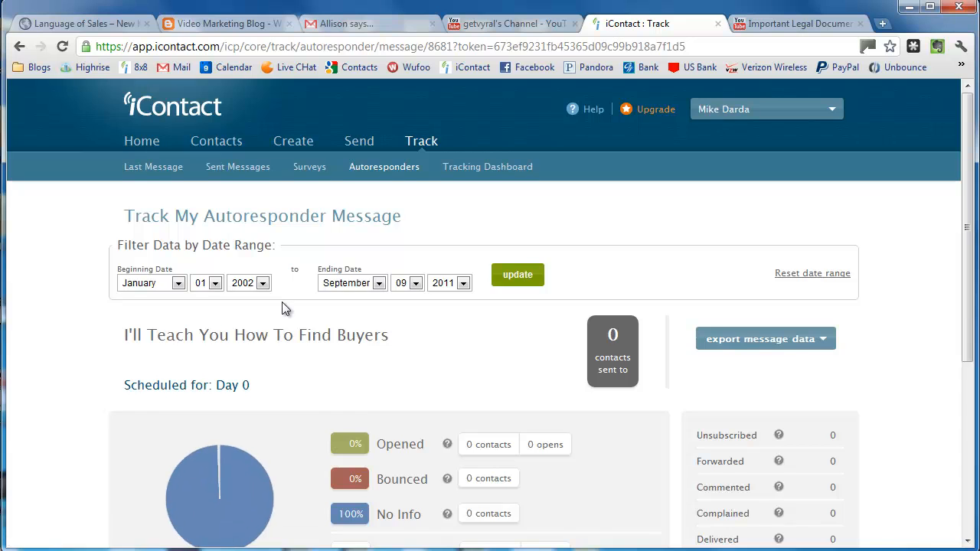
scroll(282, 301, "down", 3)
left_click(186, 341)
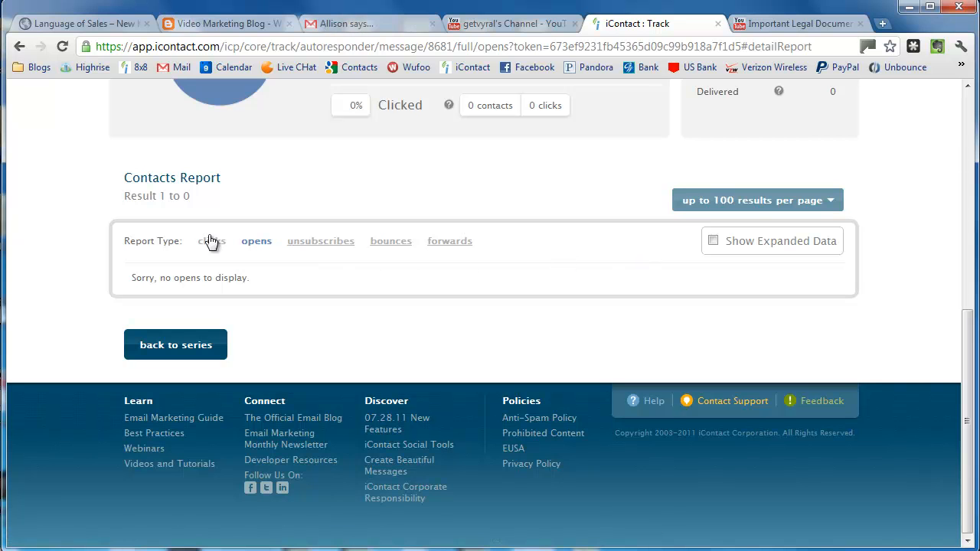
scroll(613, 271, "up", 4)
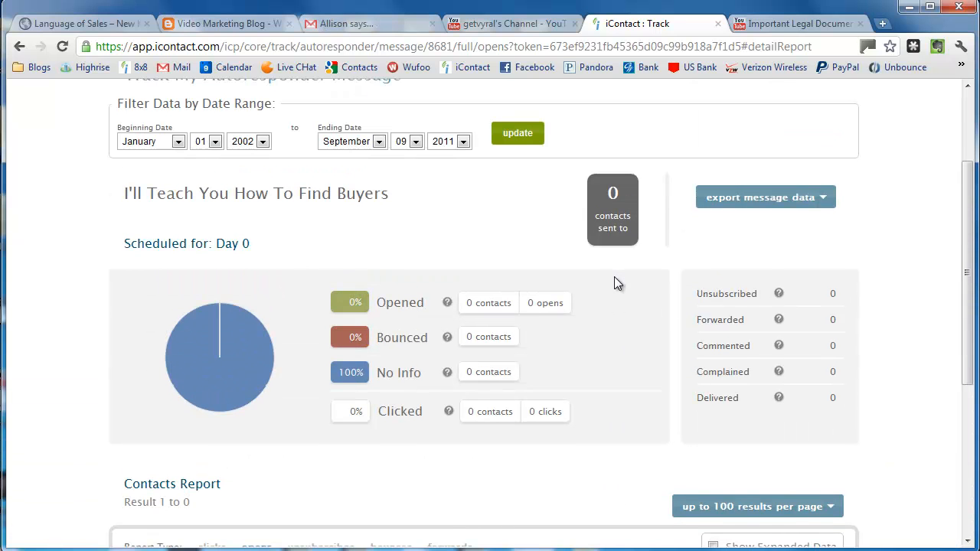